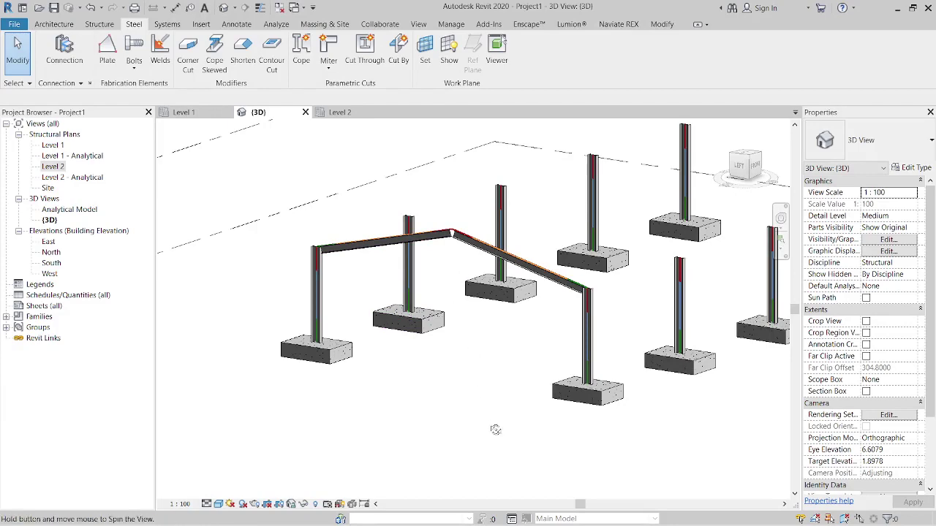
- Load the Base plate and Apex haunch connection types in Structural Connection Settings
shift+middle_drag(483, 422, 425, 460)
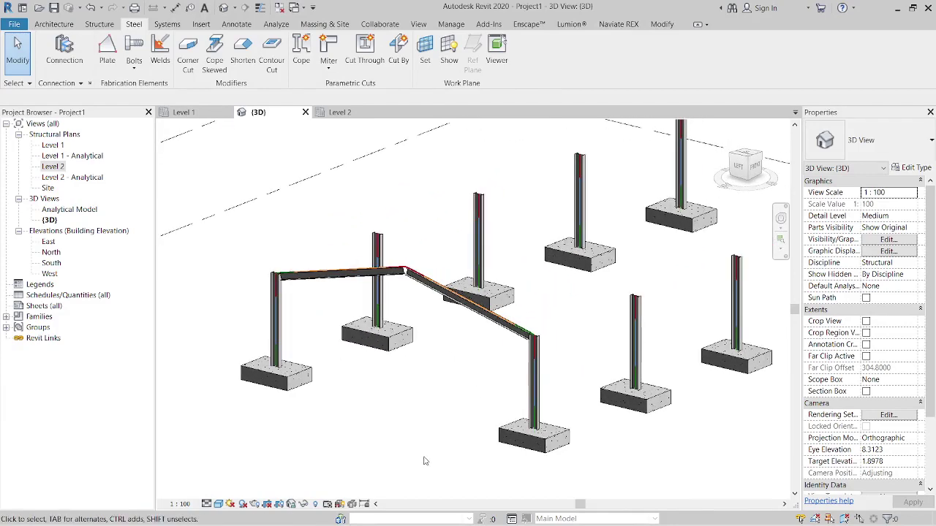
shift+middle_drag(425, 462, 515, 434)
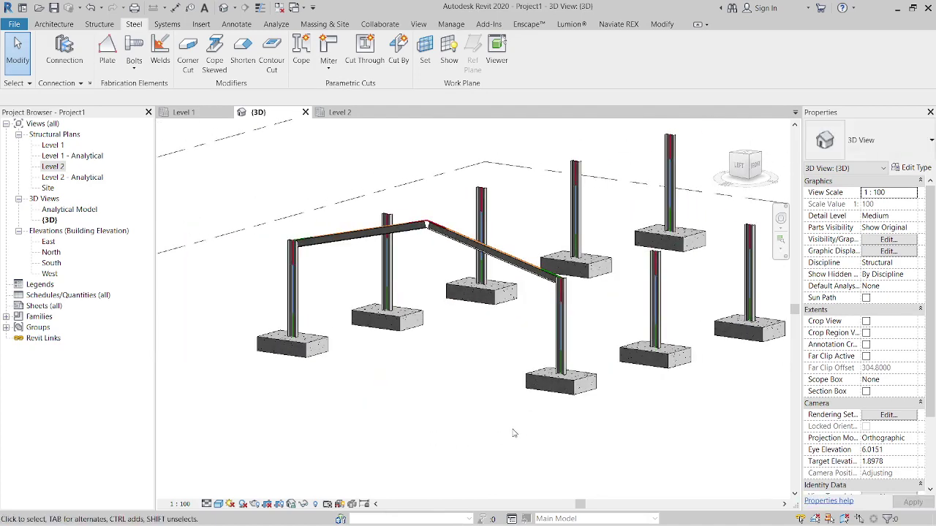
shift+middle_drag(521, 425, 508, 427)
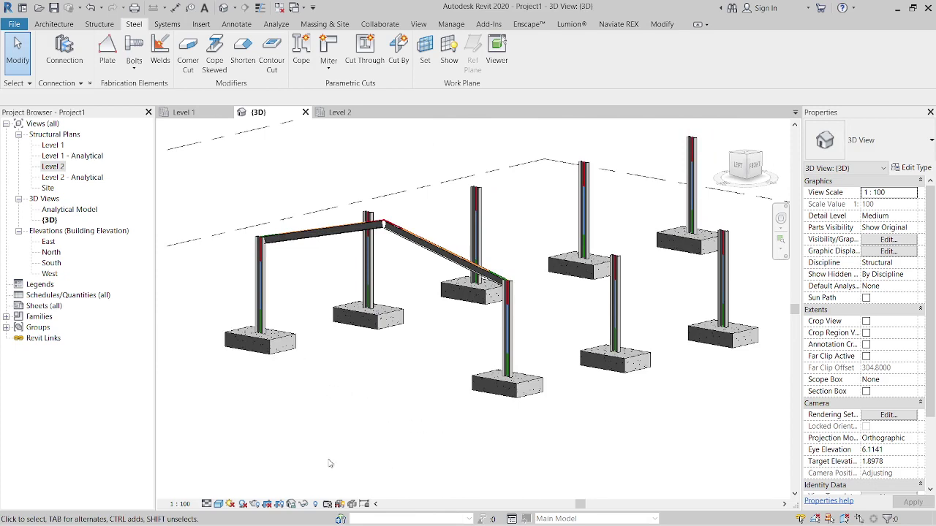
click(91, 83)
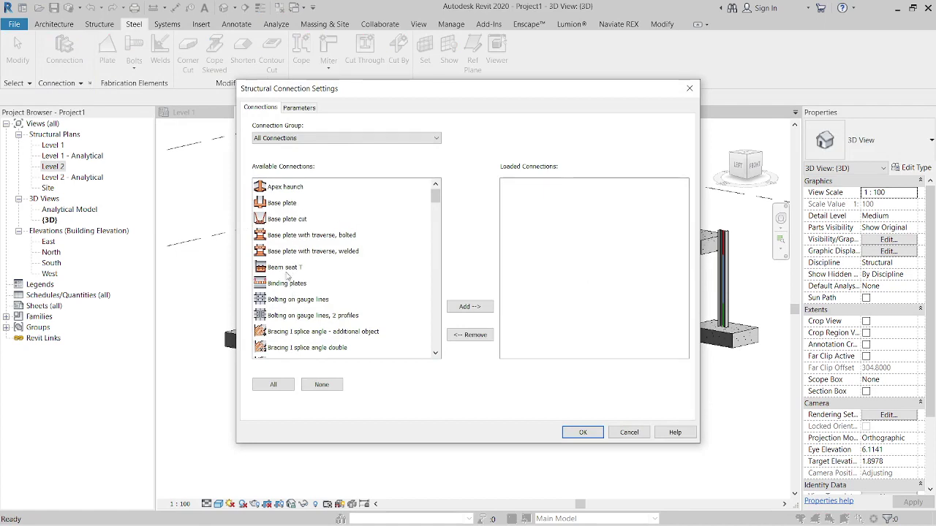
click(288, 208)
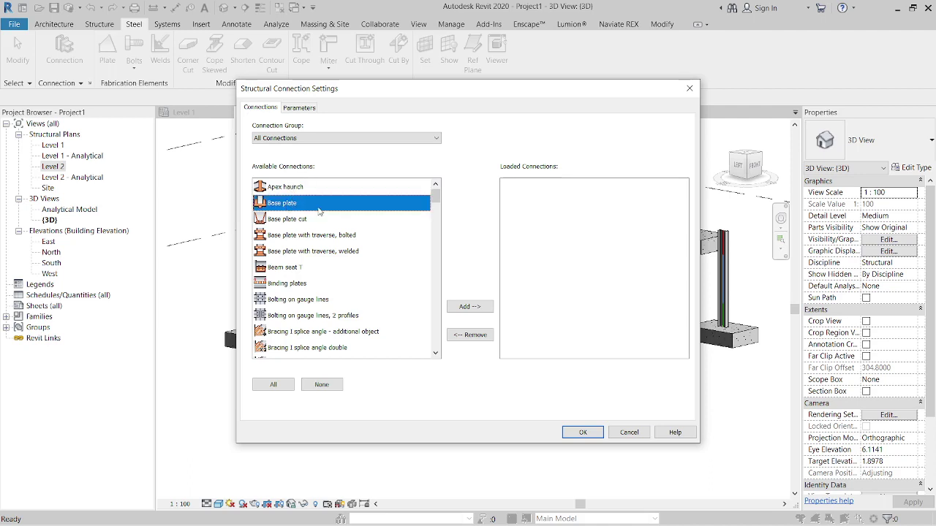
click(468, 307)
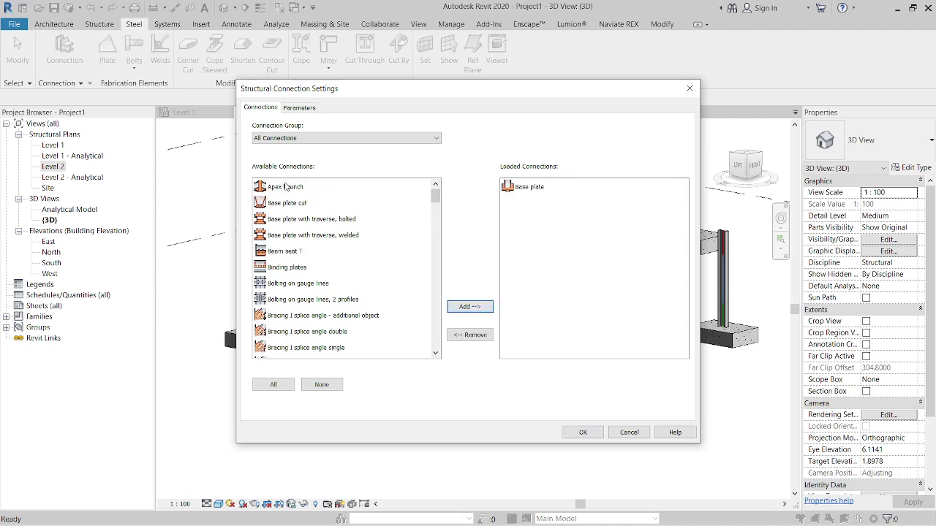
click(285, 186)
click(472, 308)
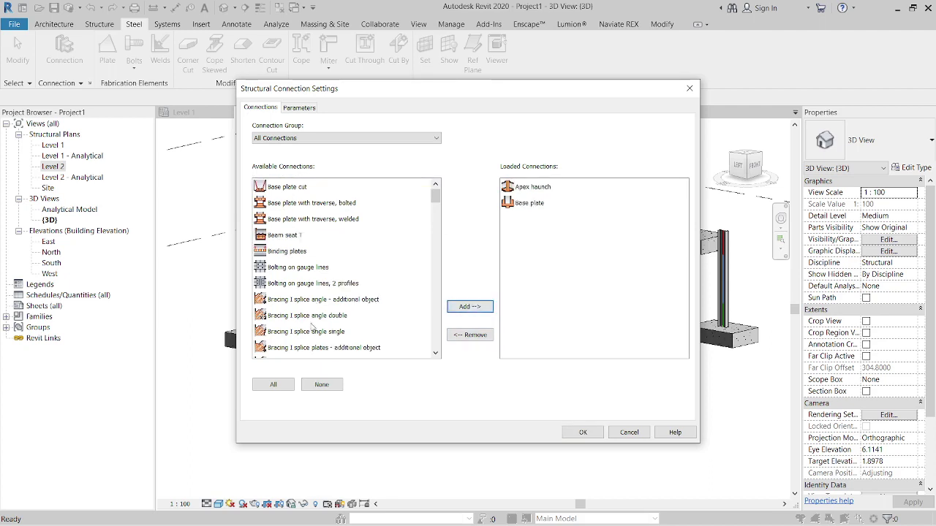
- Find Gusset plate for 2 diagonals in the available list and load it too
scroll(313, 327, down, 1)
scroll(313, 329, down, 3)
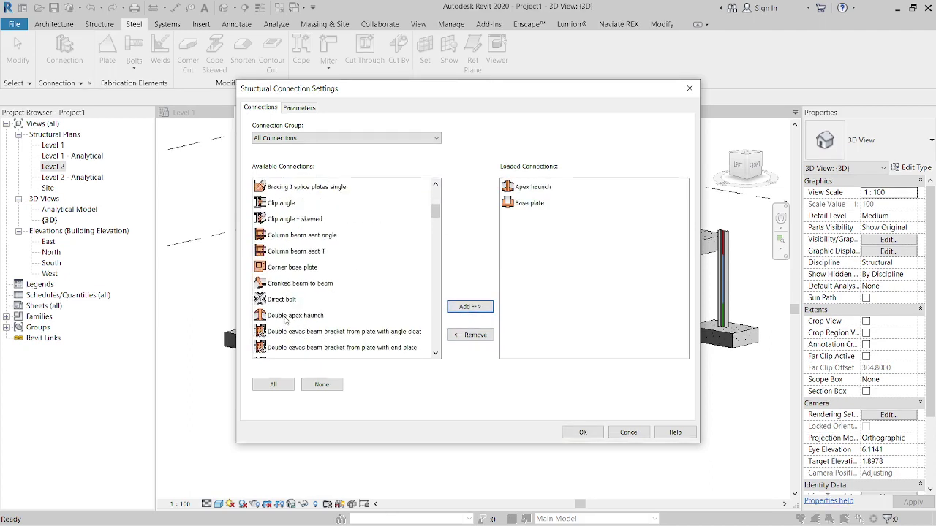
click(285, 300)
click(285, 283)
scroll(307, 326, up, 2)
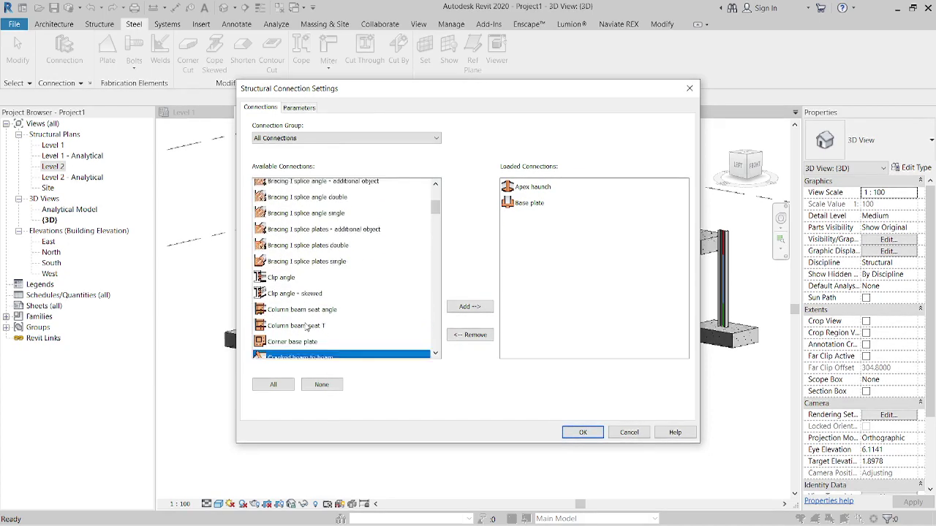
scroll(307, 327, down, 4)
scroll(307, 328, down, 3)
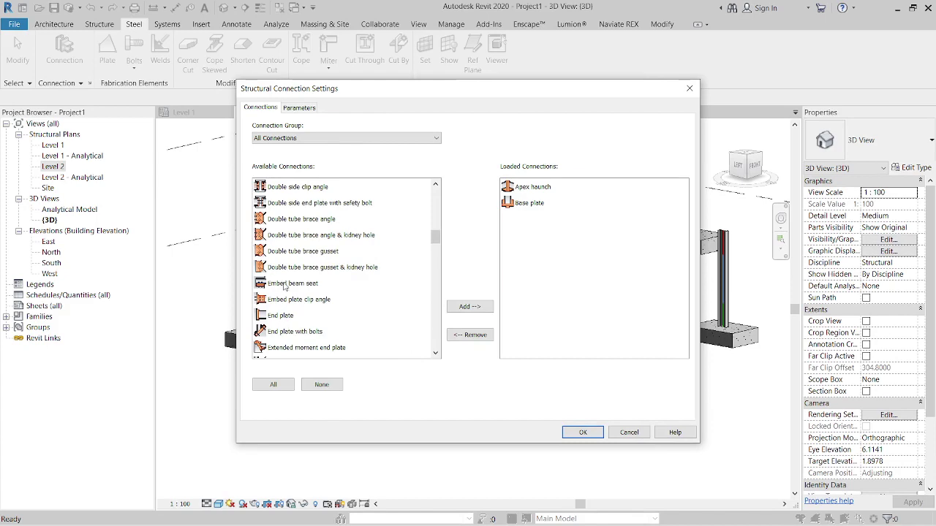
scroll(307, 298, down, 4)
scroll(303, 289, down, 1)
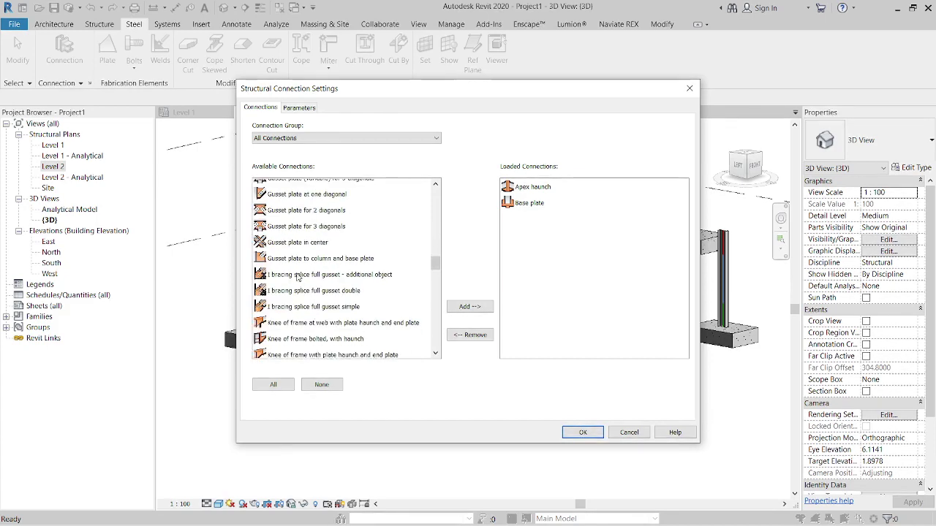
scroll(298, 276, down, 2)
scroll(298, 276, down, 3)
scroll(298, 276, up, 2)
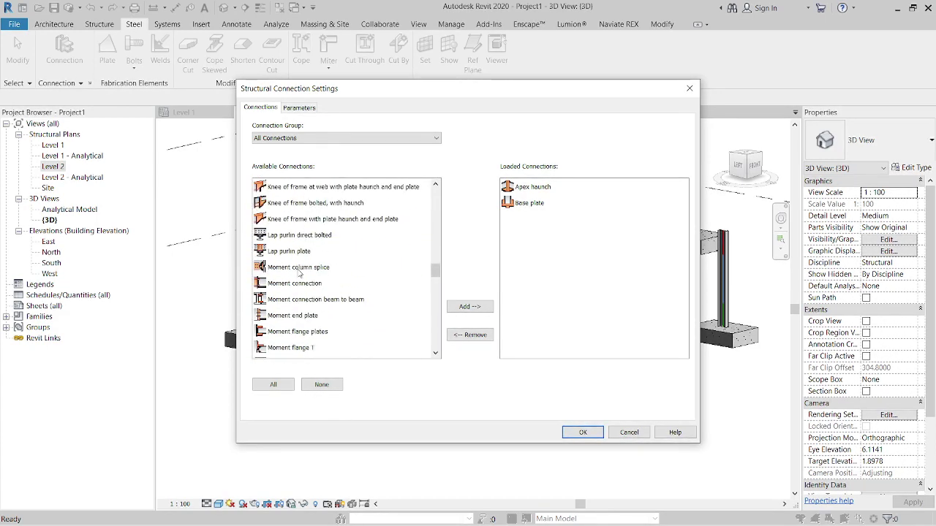
click(300, 269)
key(g)
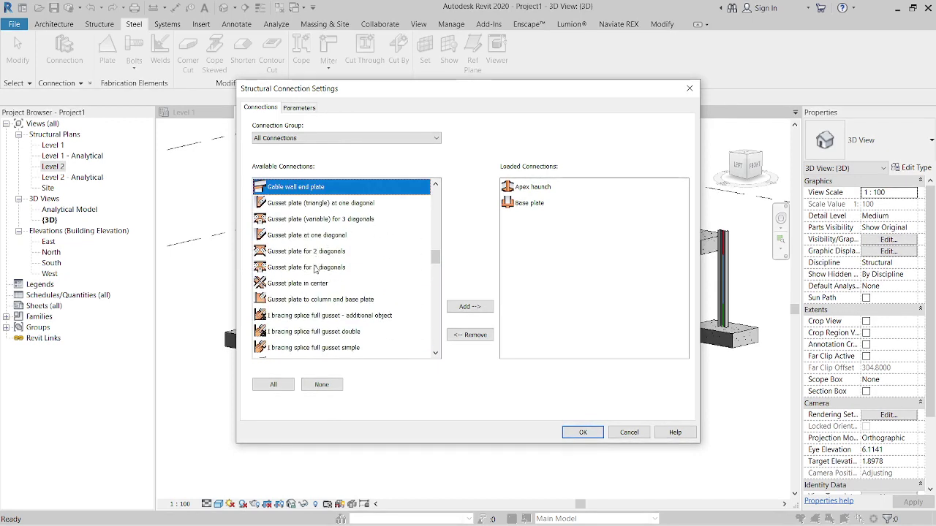
click(313, 253)
click(471, 306)
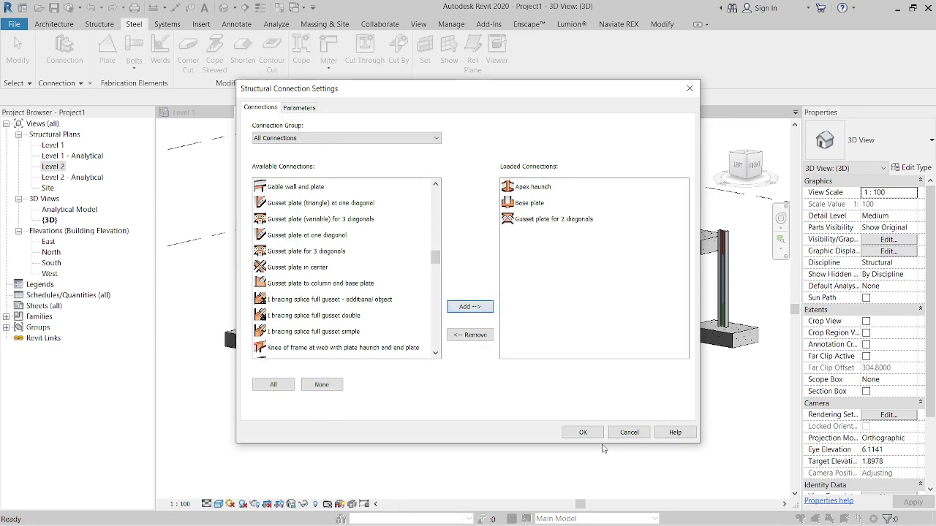
- Place a generic steel connection joining the left column and its rafter beam at the eave
click(583, 432)
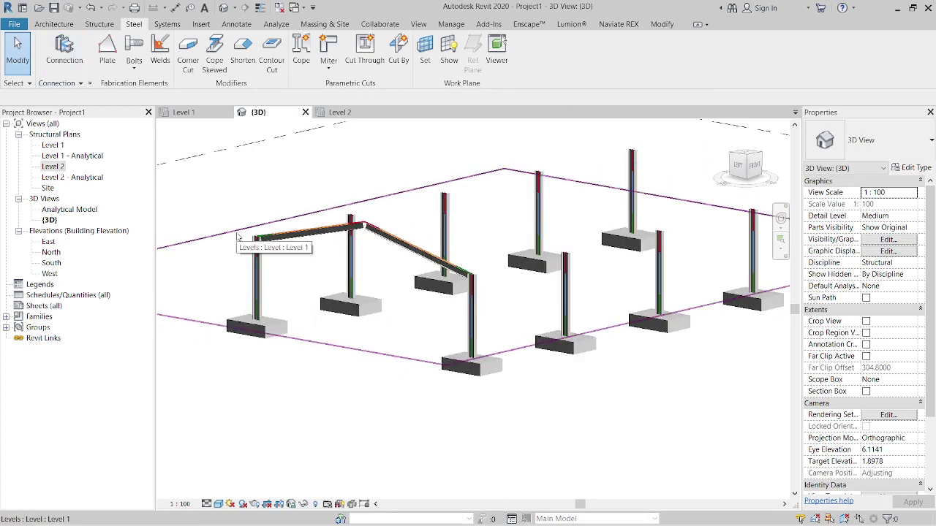
scroll(238, 234, up, 4)
click(305, 288)
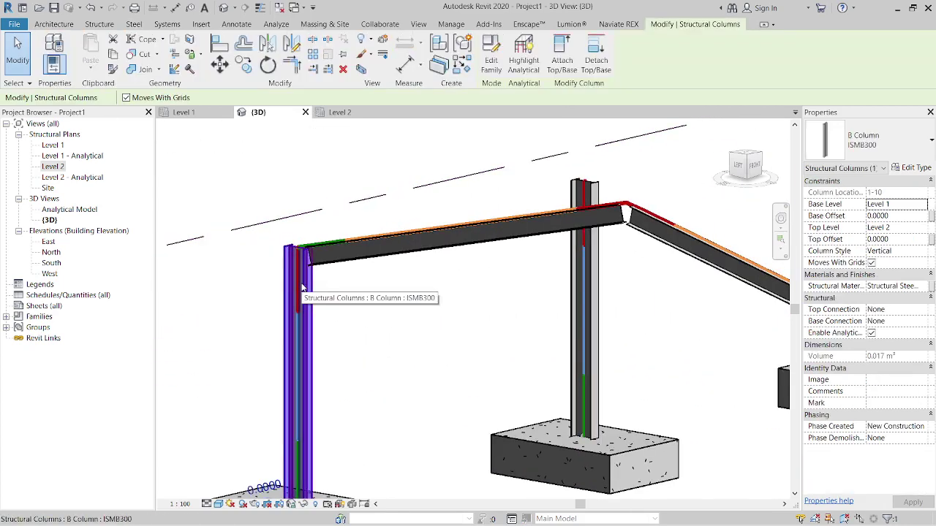
ctrl+click(348, 256)
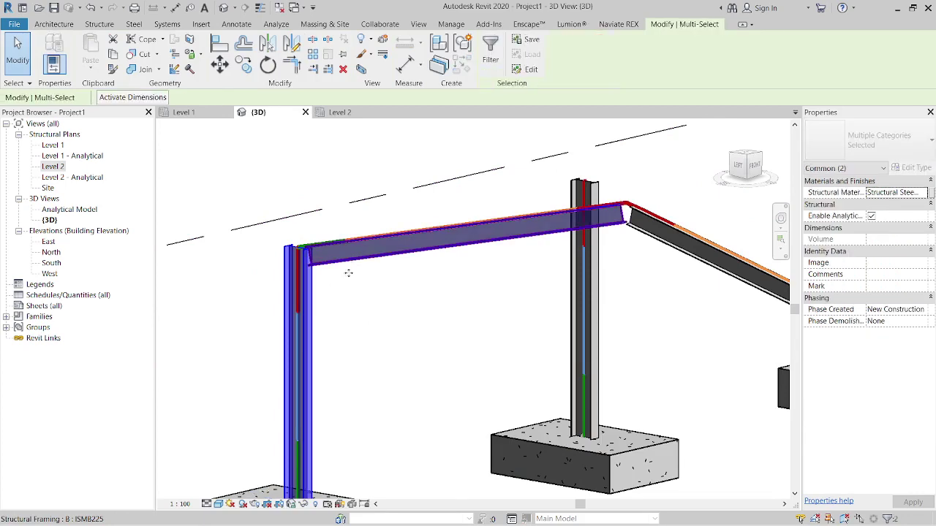
click(134, 24)
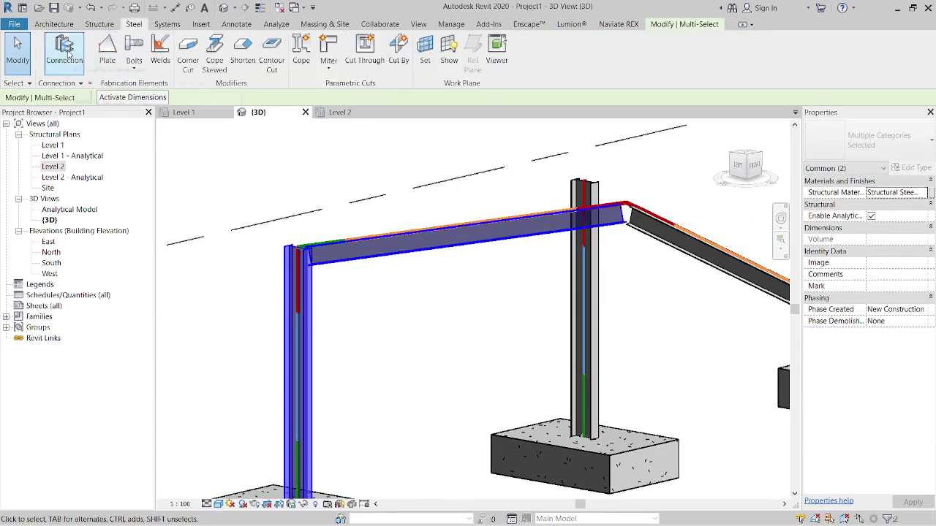
click(64, 51)
click(390, 324)
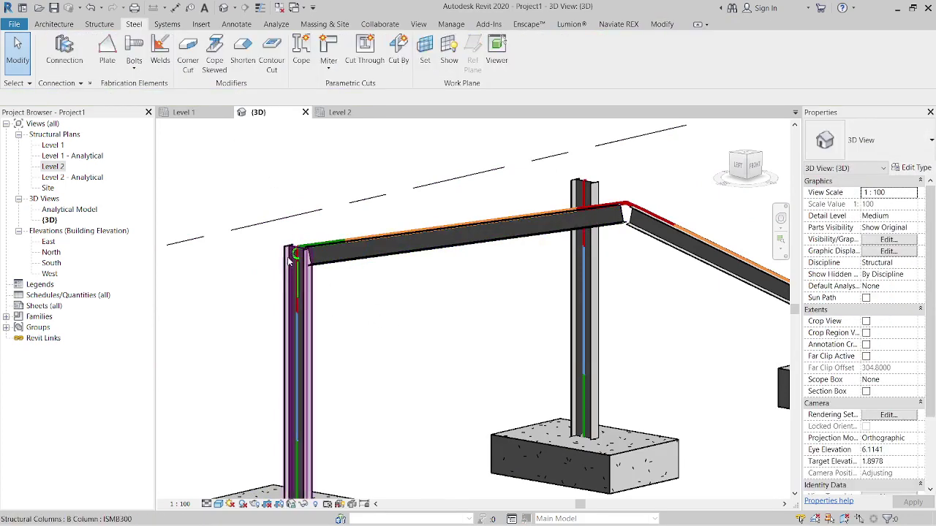
click(308, 297)
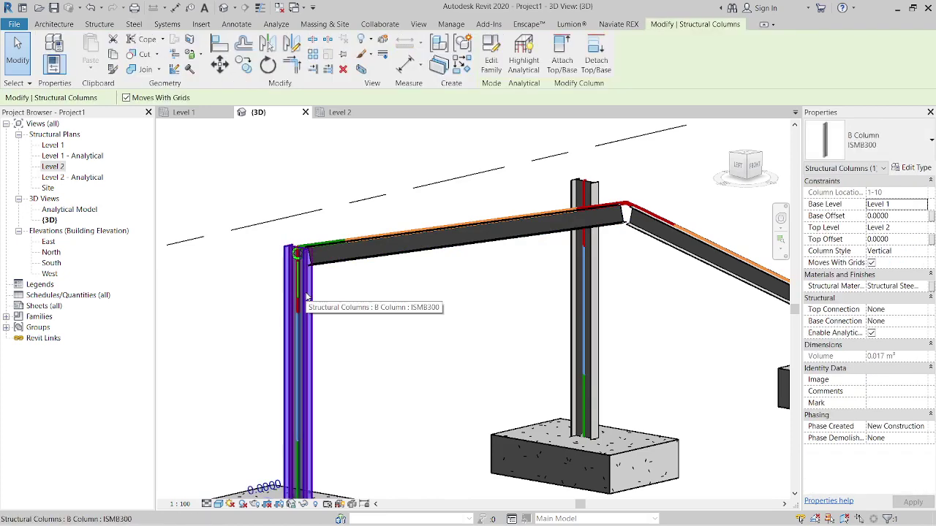
click(357, 312)
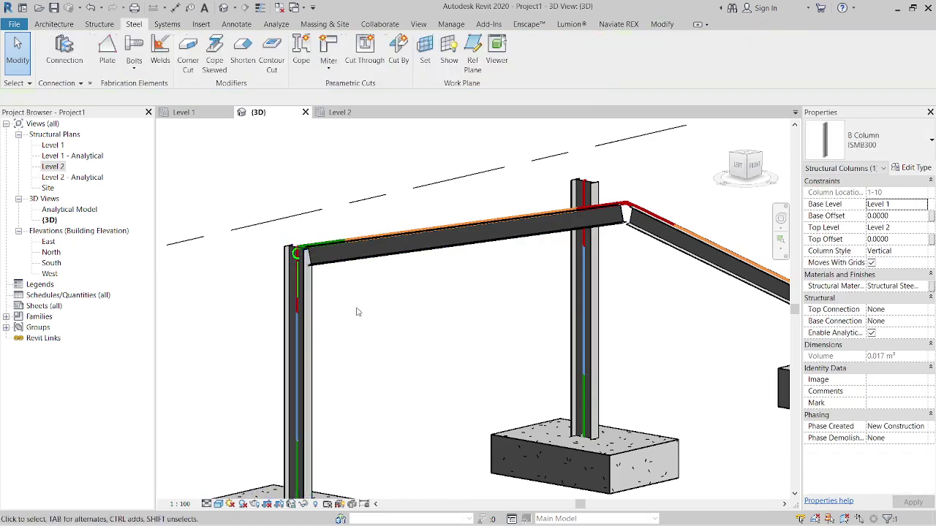
- Check the new Generic Connection linking the ISMB300 and ISMB225 members, then exit connection placement
click(295, 256)
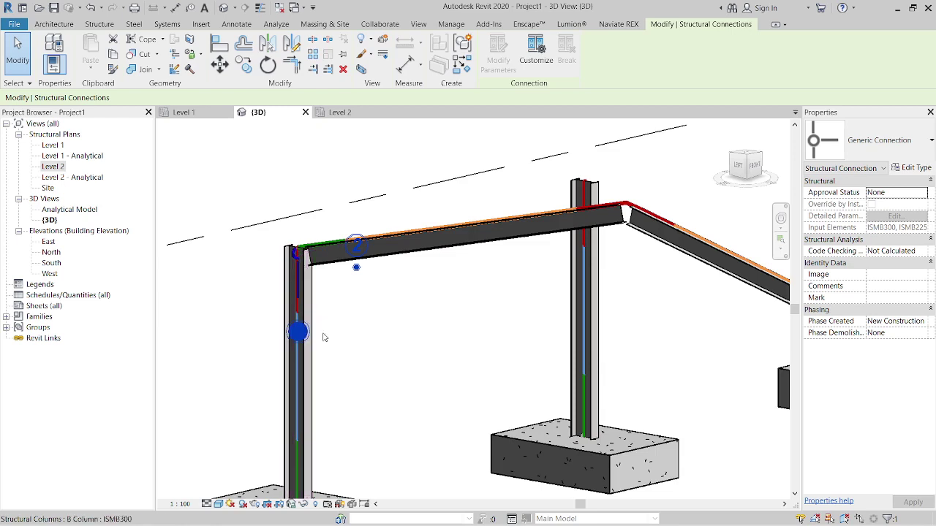
click(874, 145)
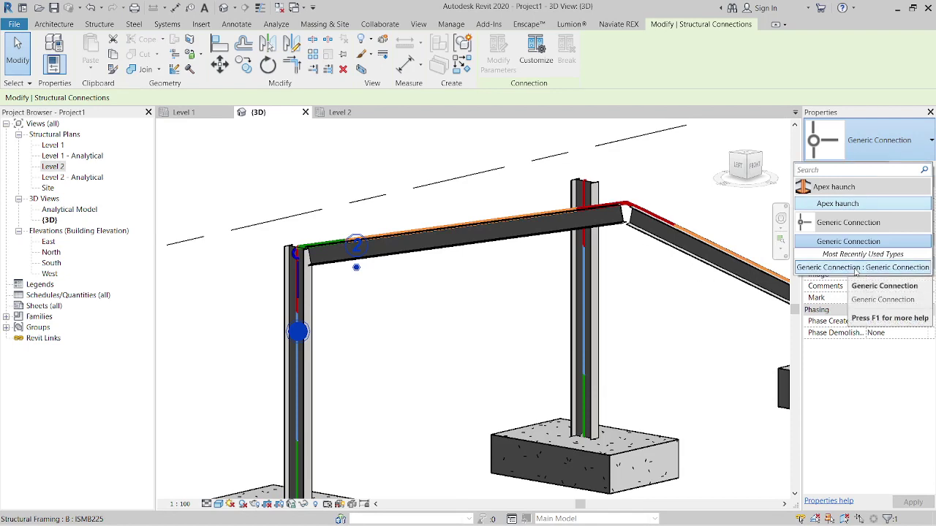
click(350, 302)
key(Return)
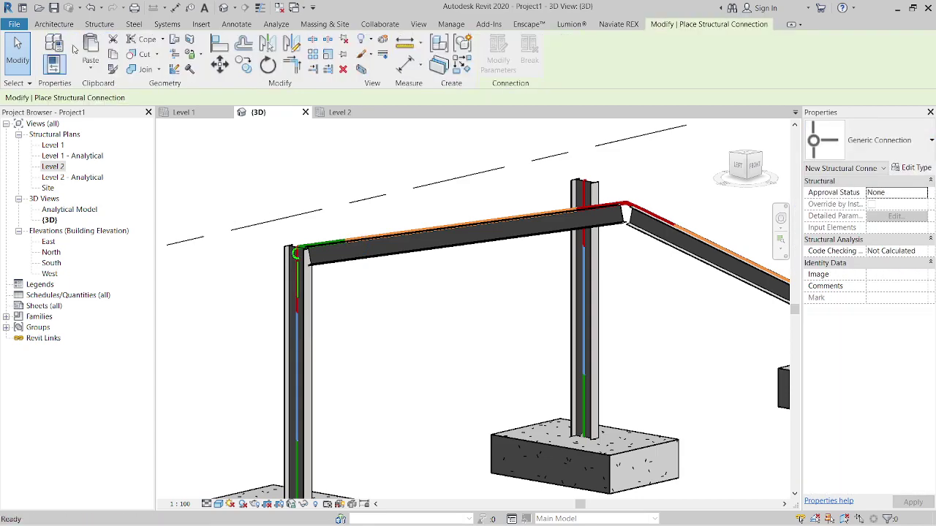
key(Escape)
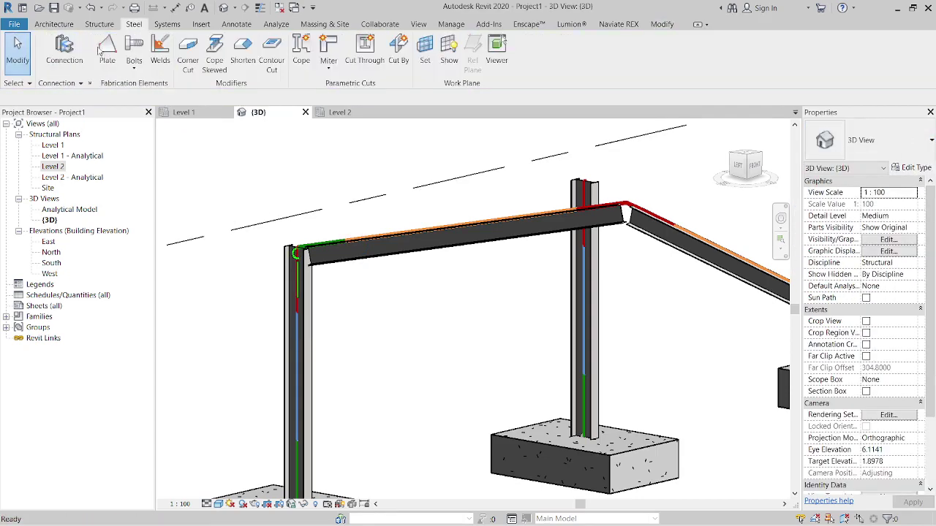
- Find Knee of frame with plate haunch and end plate among available connections, load it, and confirm
click(89, 83)
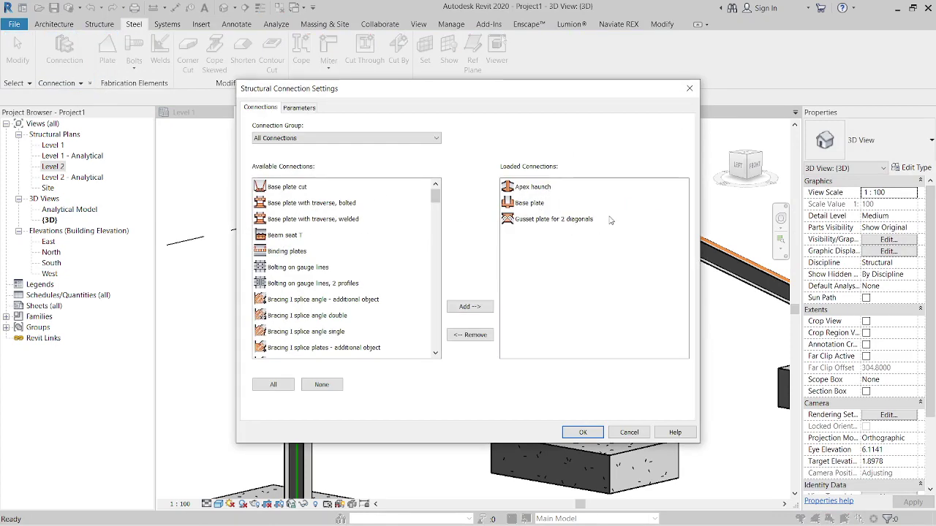
click(289, 226)
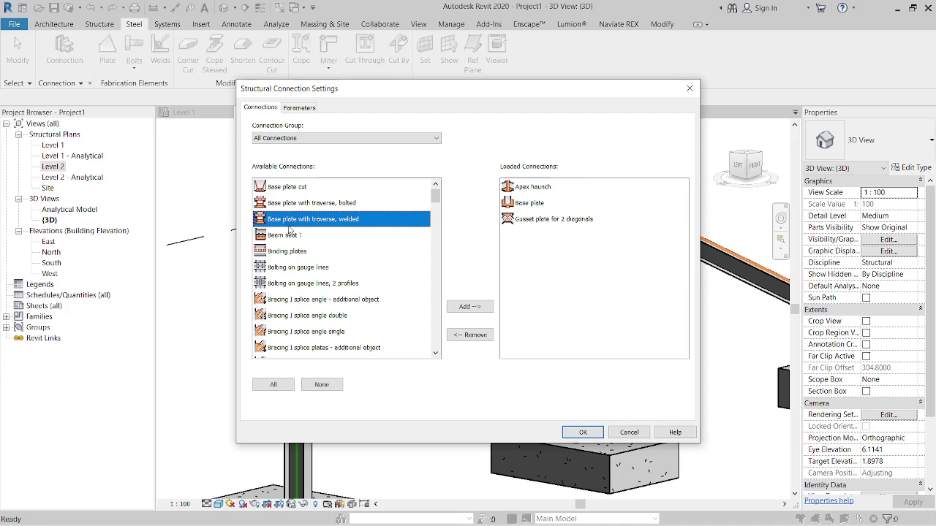
click(301, 303)
scroll(308, 326, down, 1)
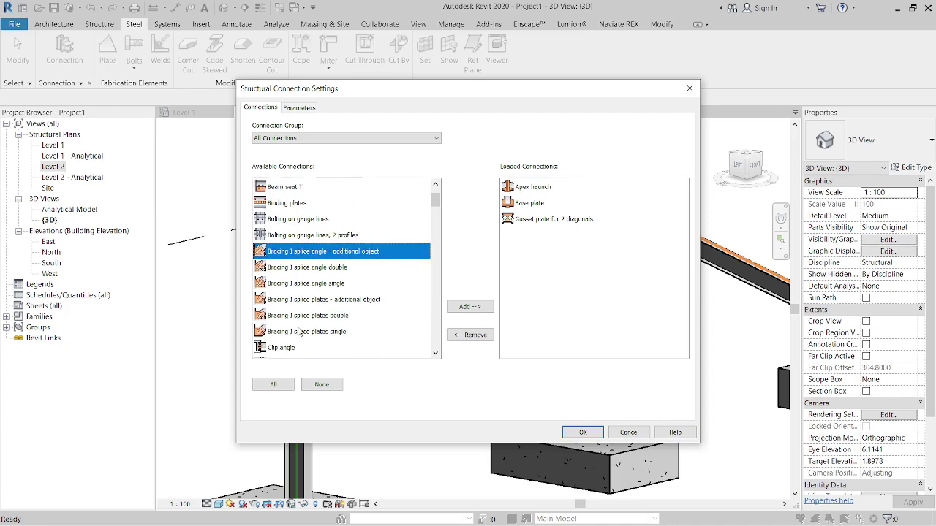
scroll(299, 336, down, 3)
scroll(293, 320, up, 4)
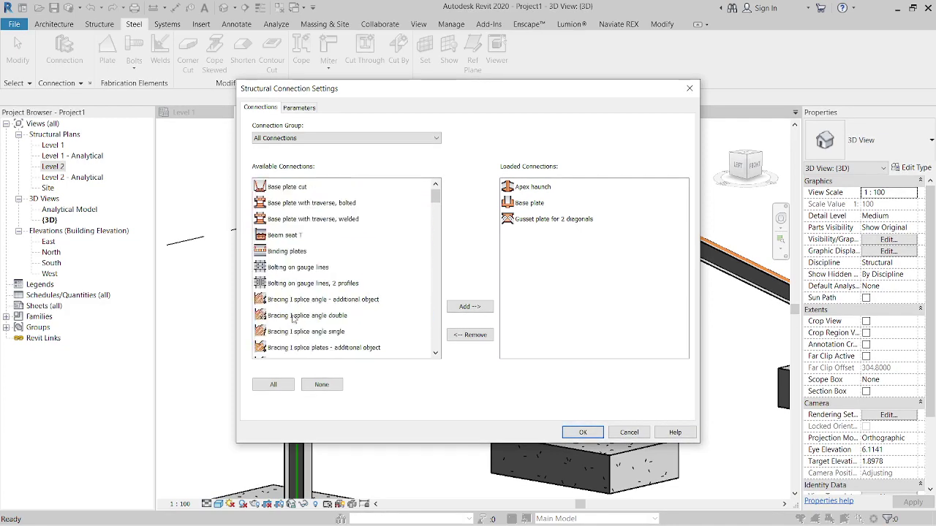
scroll(336, 335, down, 3)
scroll(307, 334, down, 3)
scroll(303, 333, down, 2)
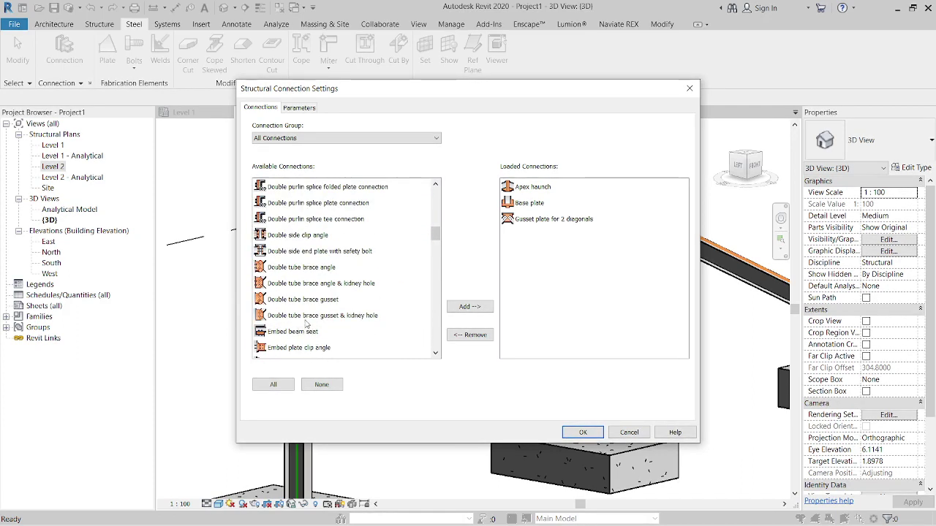
click(306, 320)
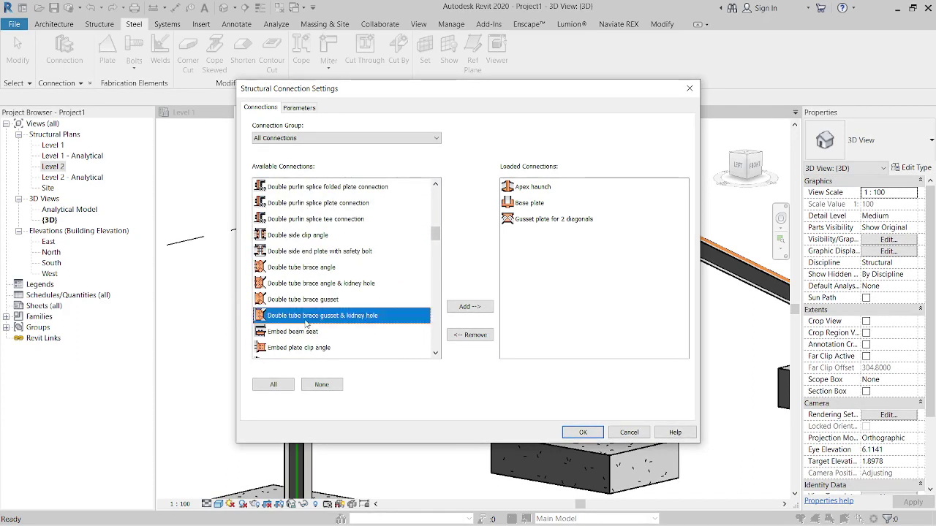
click(304, 269)
scroll(304, 269, down, 1)
scroll(306, 315, down, 2)
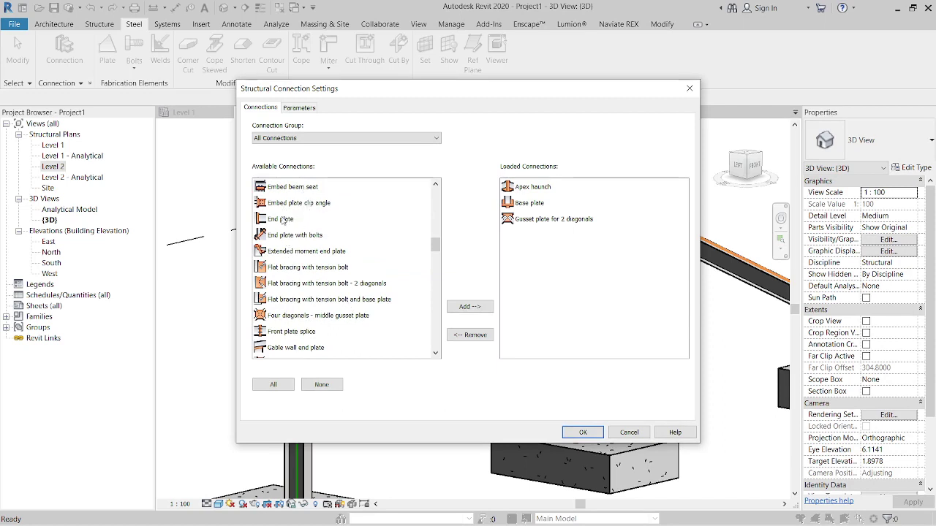
scroll(310, 320, up, 2)
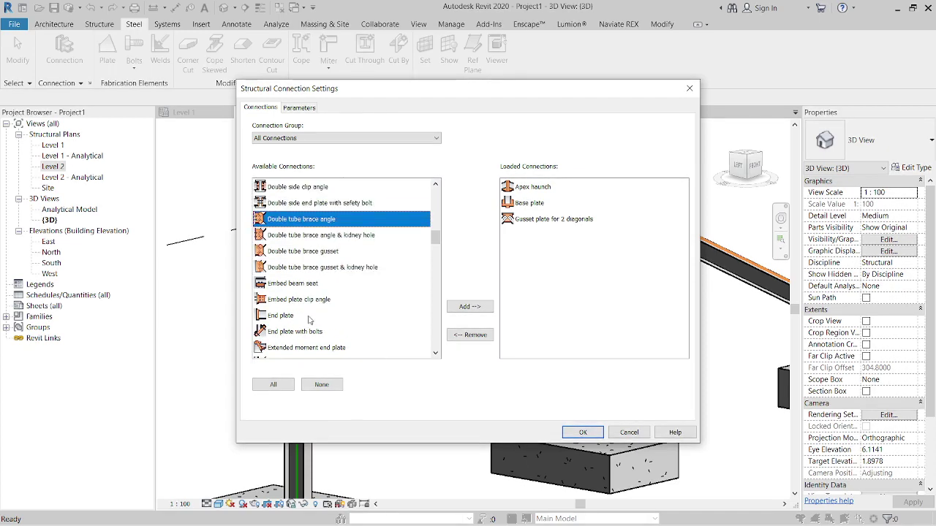
scroll(290, 324, up, 2)
scroll(293, 322, down, 2)
scroll(299, 321, down, 1)
scroll(298, 320, down, 3)
scroll(298, 319, down, 2)
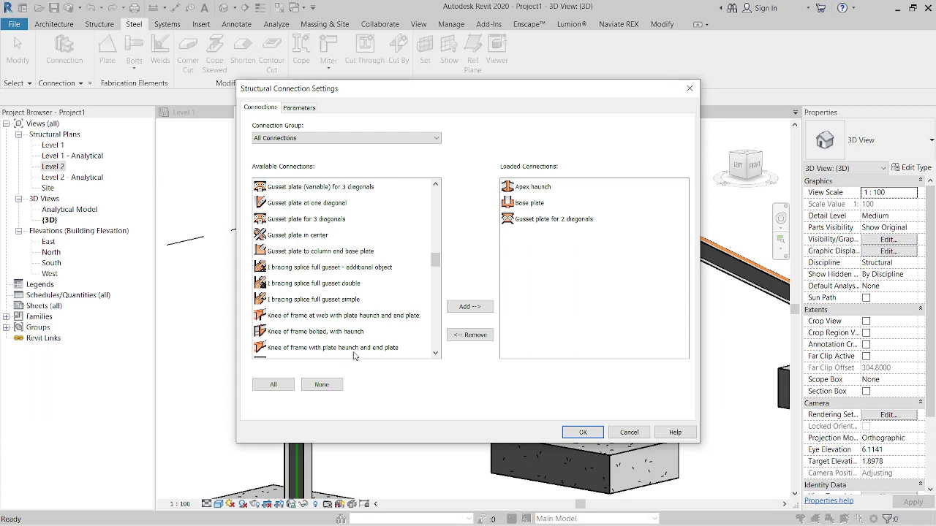
scroll(331, 353, down, 1)
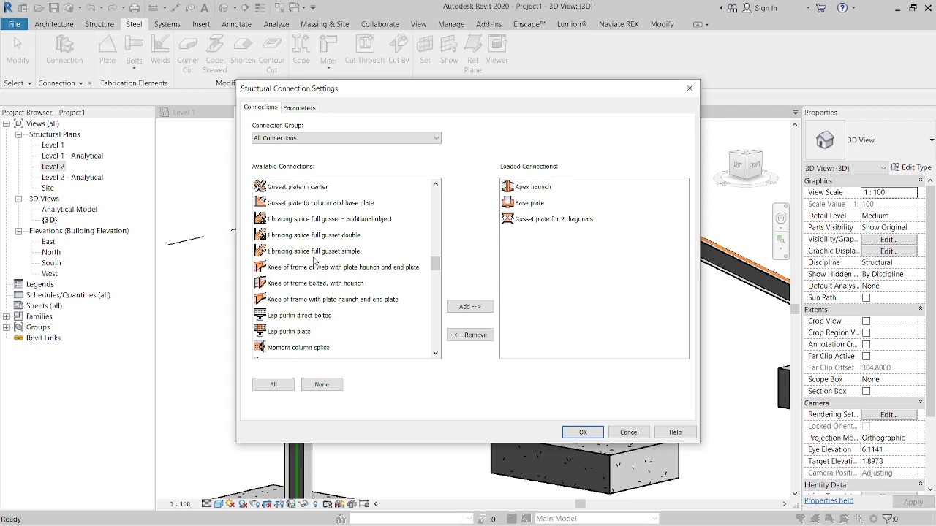
scroll(310, 346, down, 1)
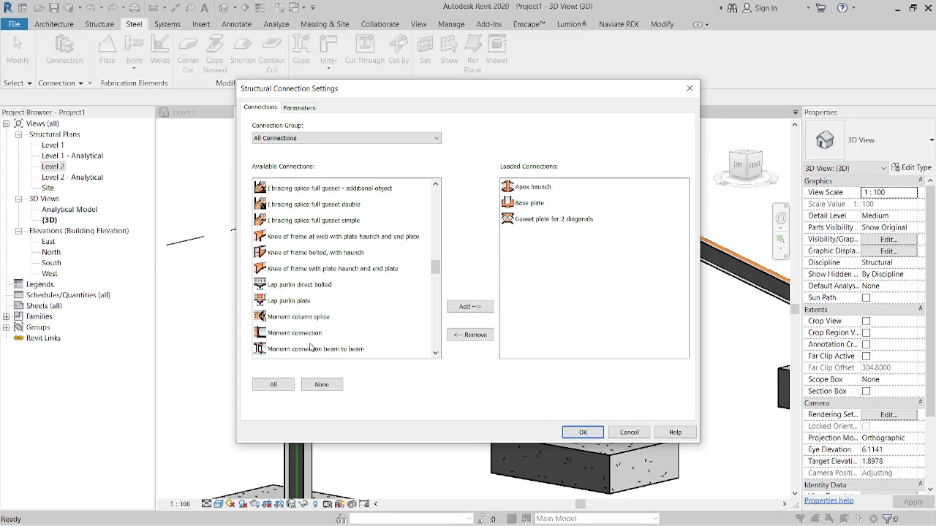
scroll(310, 346, down, 2)
scroll(310, 345, down, 1)
scroll(311, 343, up, 1)
scroll(311, 341, down, 1)
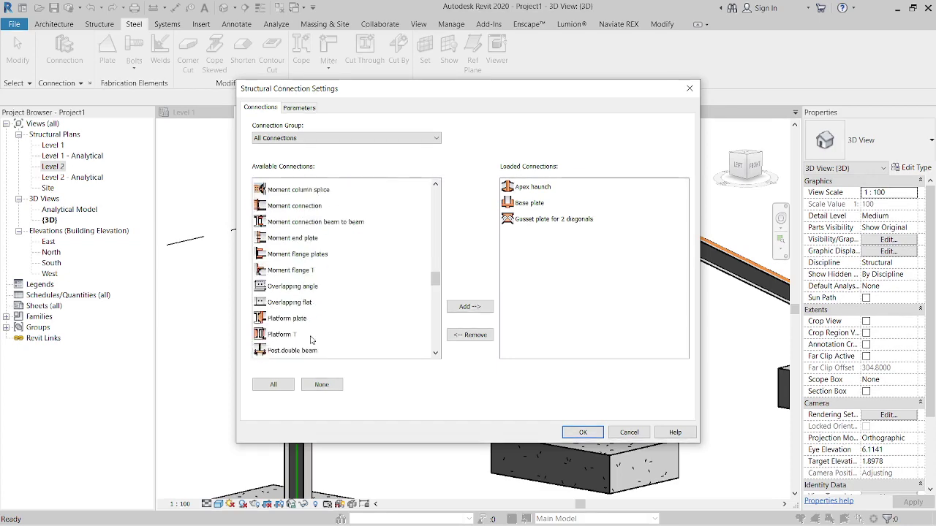
scroll(312, 339, down, 1)
scroll(312, 337, down, 3)
scroll(311, 337, down, 4)
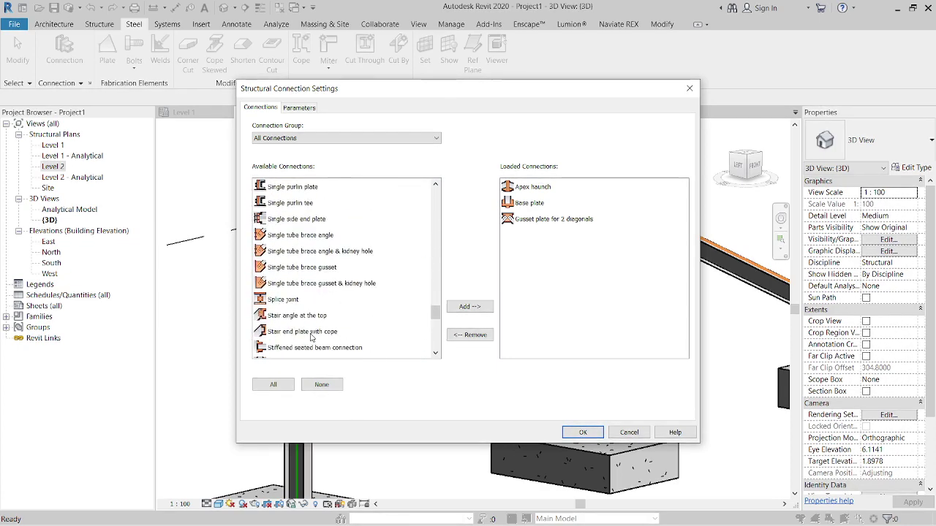
scroll(310, 331, down, 1)
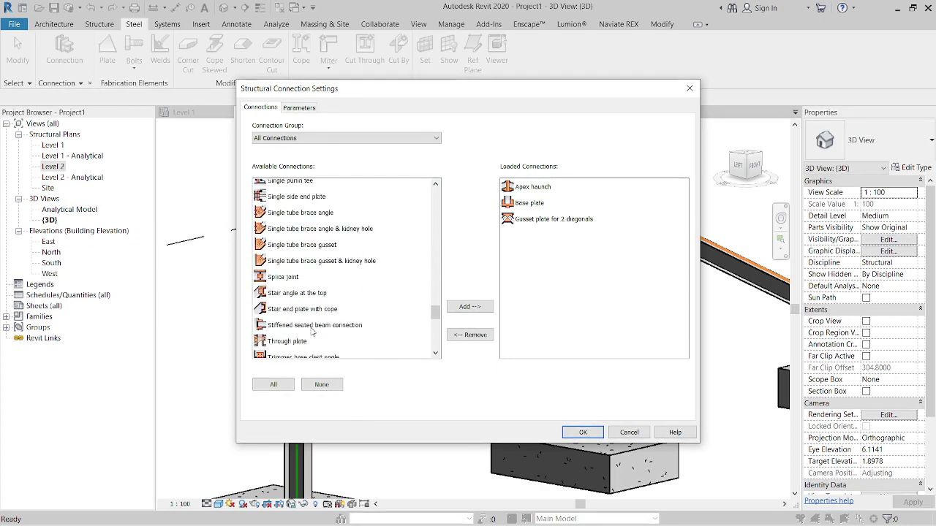
scroll(311, 331, up, 3)
scroll(311, 331, up, 4)
scroll(311, 329, up, 3)
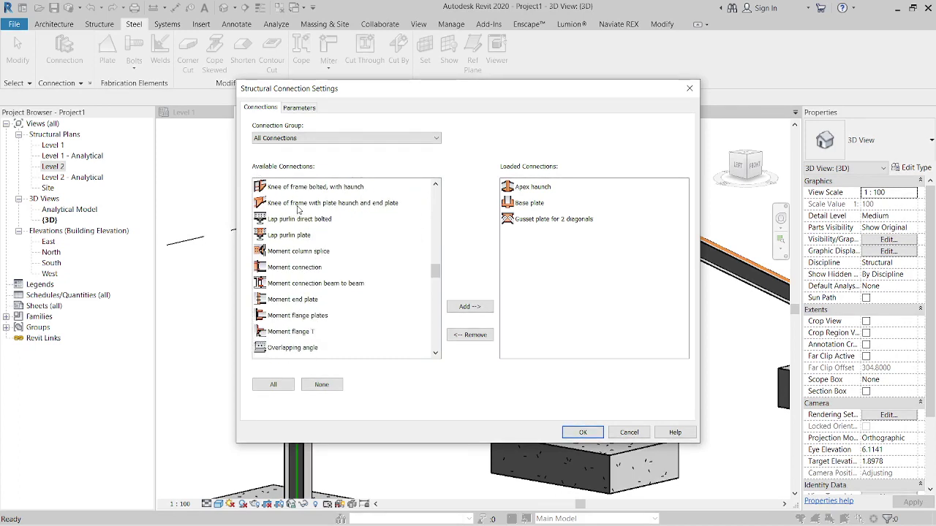
click(370, 205)
click(470, 306)
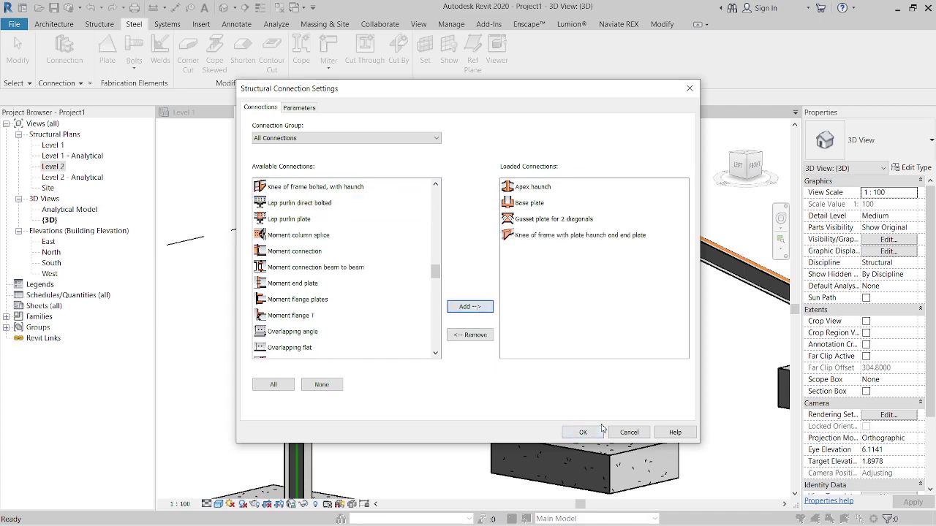
click(582, 432)
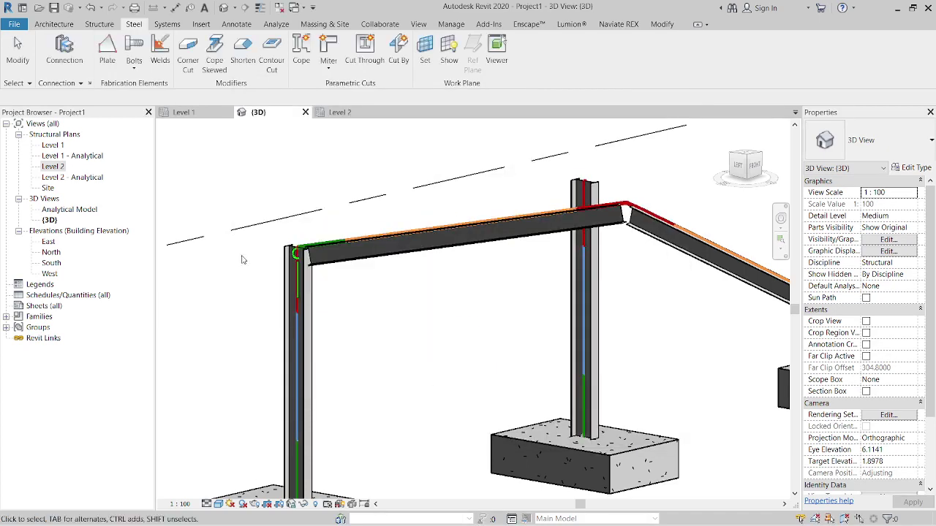
- Change the left eave generic connection's type to Knee of frame with plate haunch and end plate
click(297, 256)
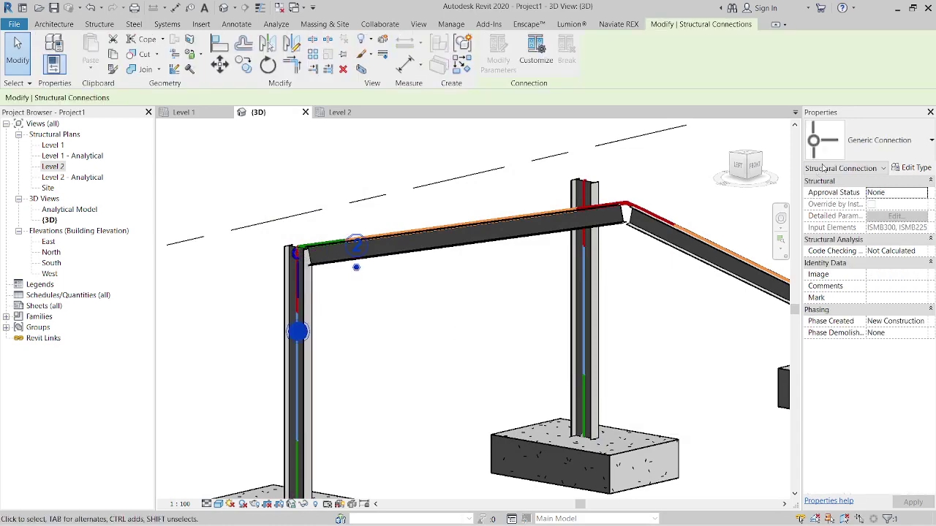
click(851, 144)
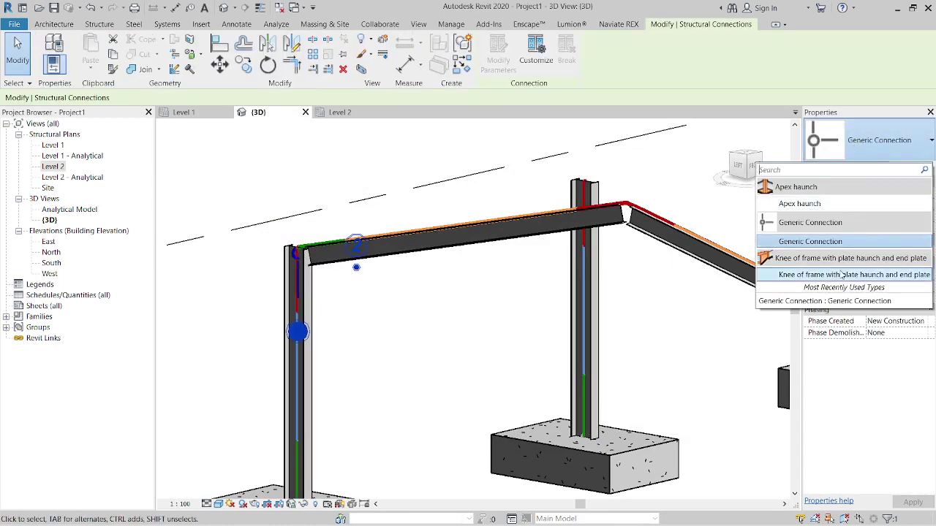
click(842, 274)
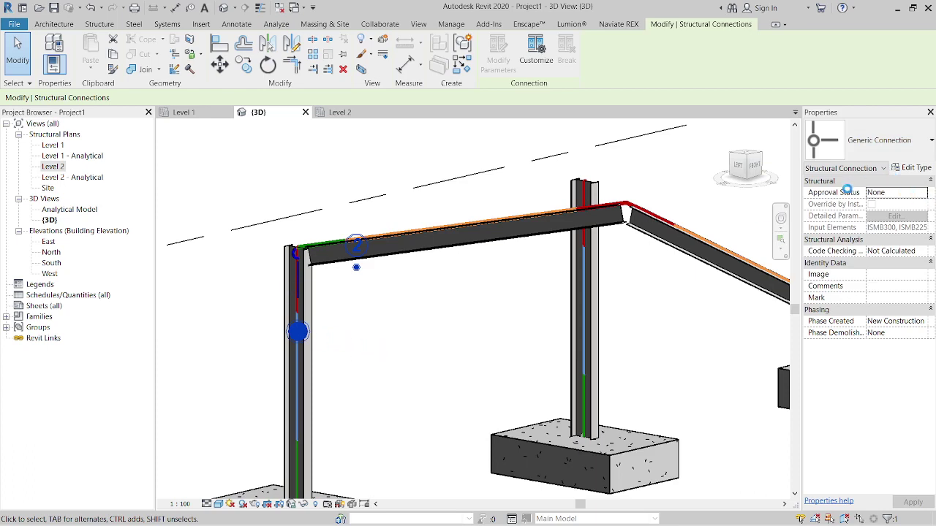
- Orbit the frame and select the beam and column at the left eave
click(359, 335)
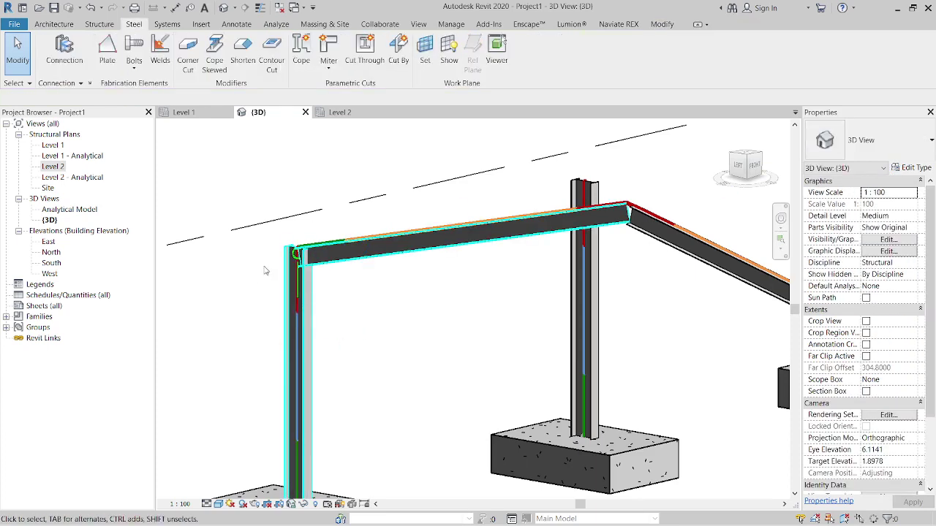
mouse_move(369, 343)
shift+middle_down()
mouse_move(393, 296)
mouse_move(334, 234)
shift+middle_up()
scroll(393, 296, up, 3)
click(393, 296)
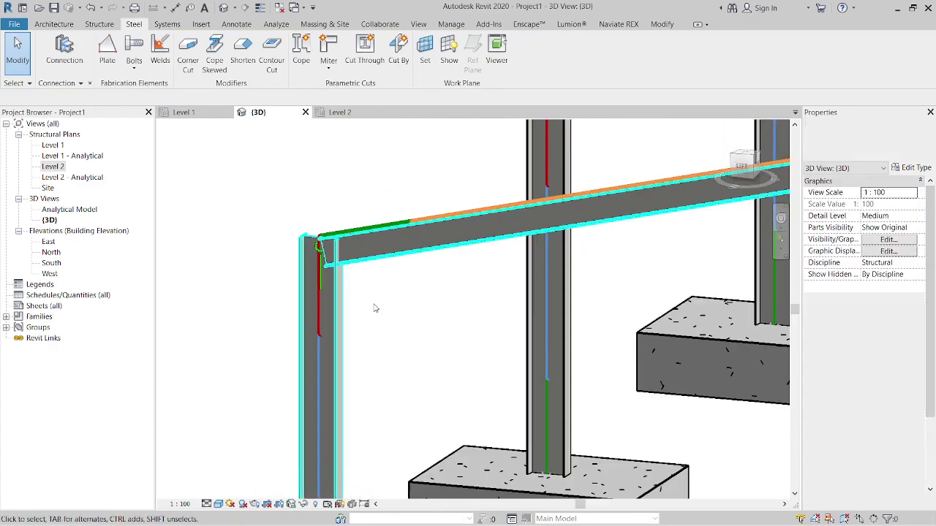
- Set the 3D view's detail level to Fine
click(207, 504)
click(219, 492)
click(206, 505)
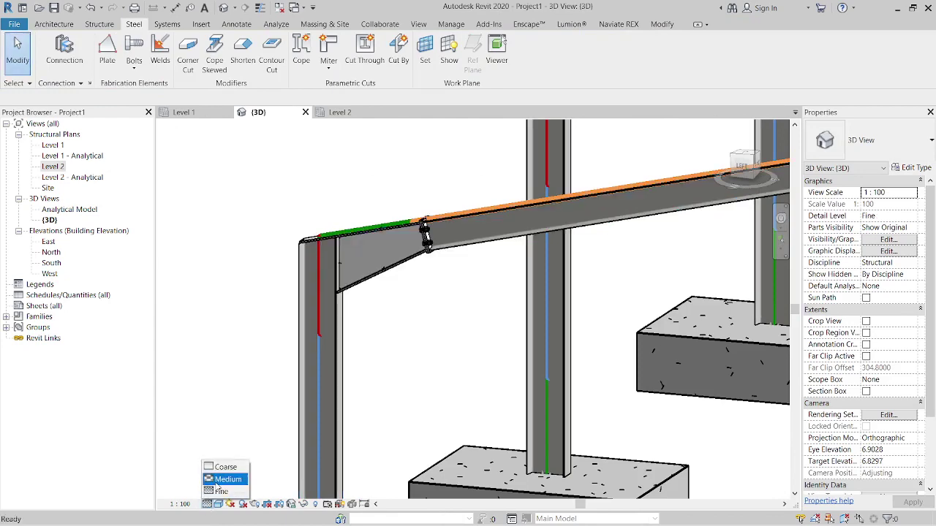
- Zoom and orbit to the left eave and examine the knee connection, then deselect it
scroll(398, 399, down, 2)
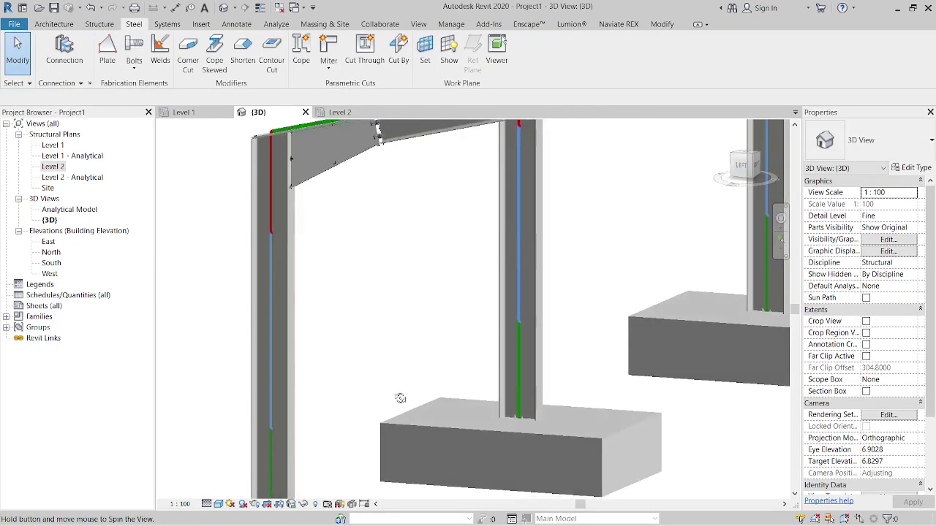
scroll(395, 386, down, 2)
scroll(393, 382, down, 2)
scroll(390, 358, down, 2)
mouse_move(390, 335)
shift+middle_down()
mouse_move(343, 359)
mouse_move(211, 347)
mouse_move(312, 336)
shift+middle_up()
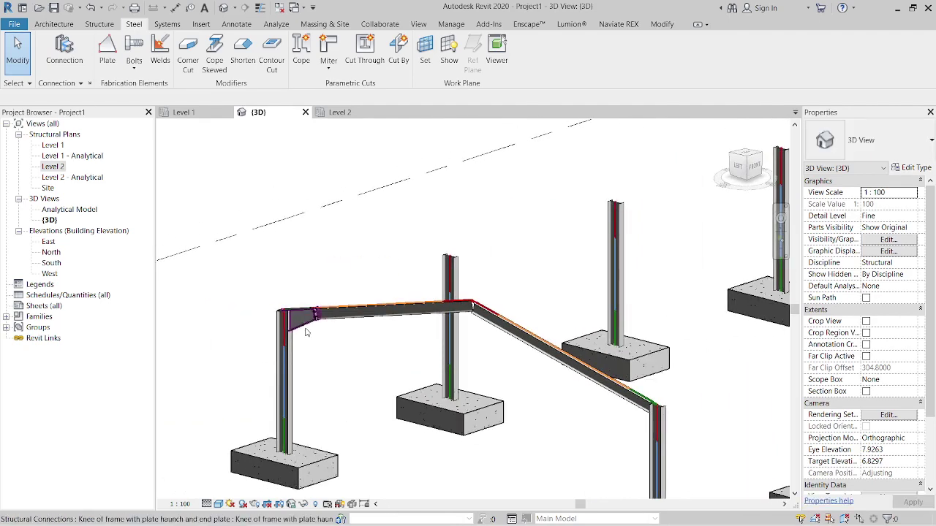
click(306, 330)
scroll(300, 328, up, 2)
scroll(297, 326, up, 1)
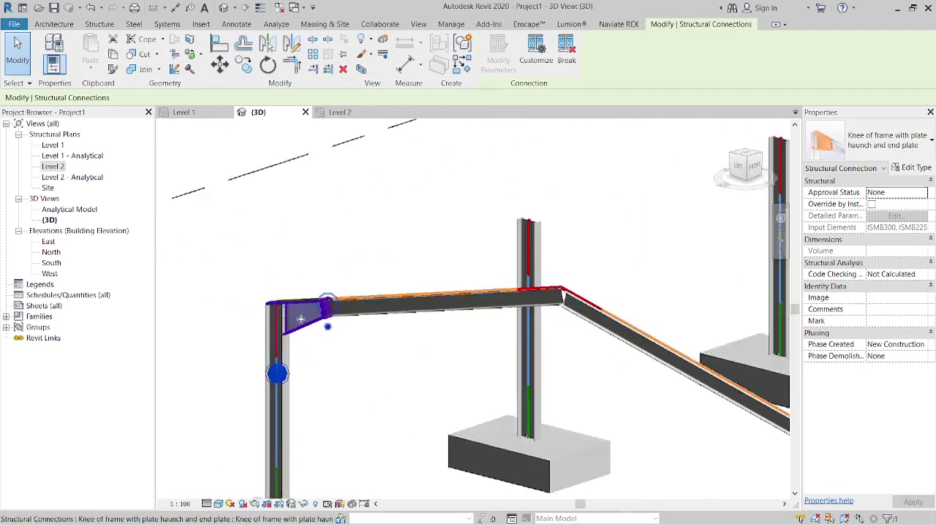
scroll(300, 320, up, 2)
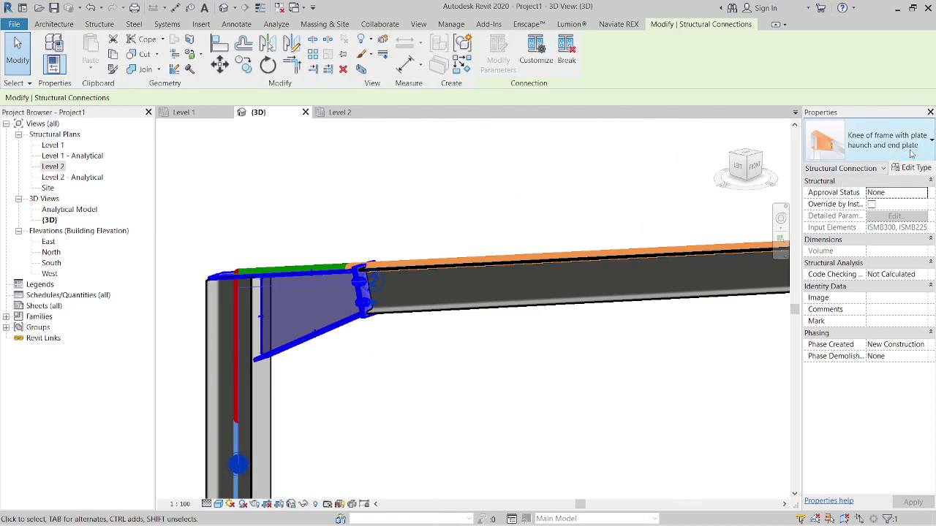
key(Escape)
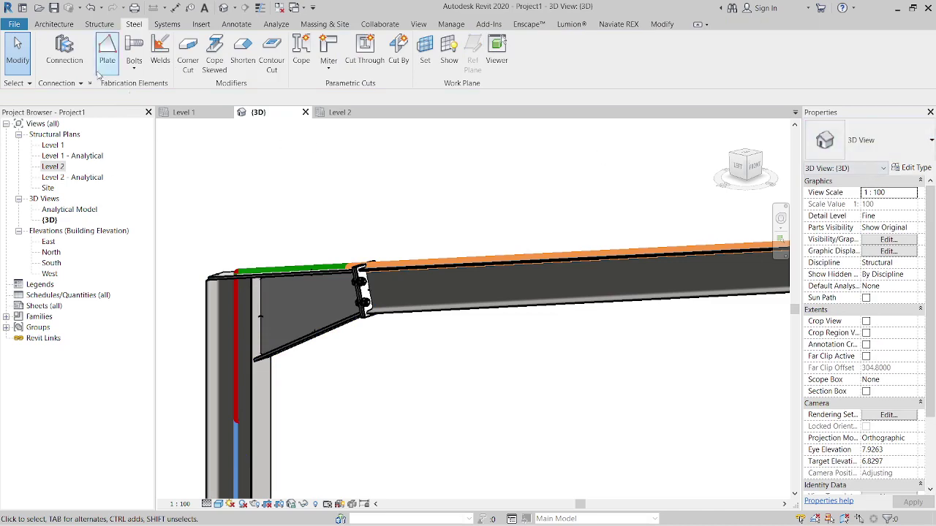
- Cancel connection placement and open connection settings to search the available connections list
click(73, 63)
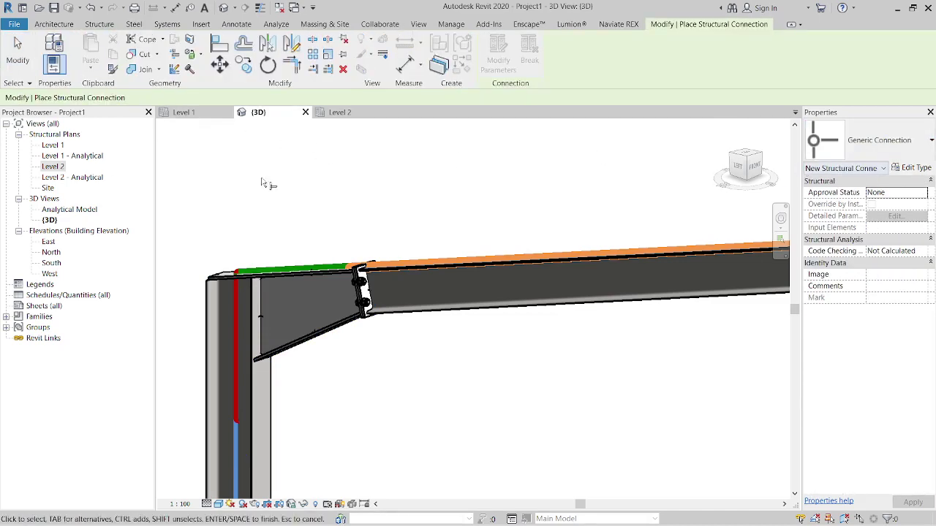
key(Escape)
click(90, 84)
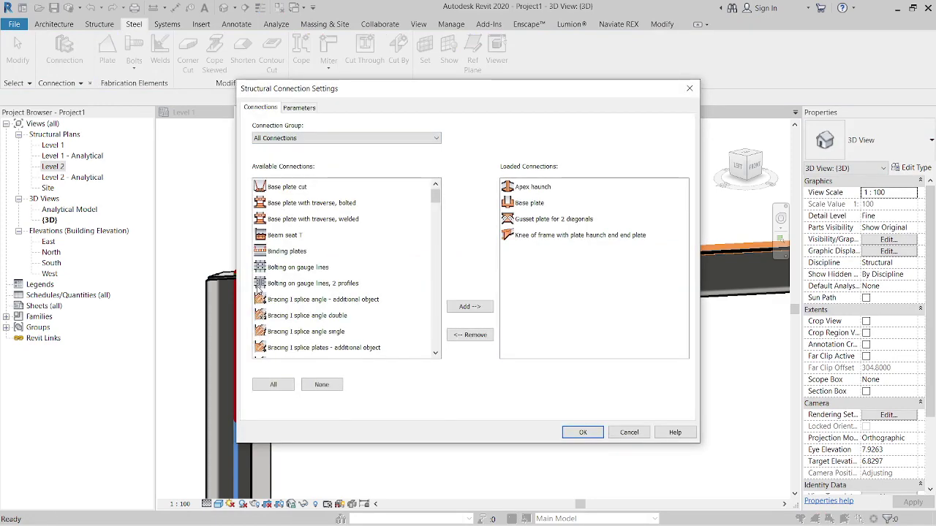
click(263, 283)
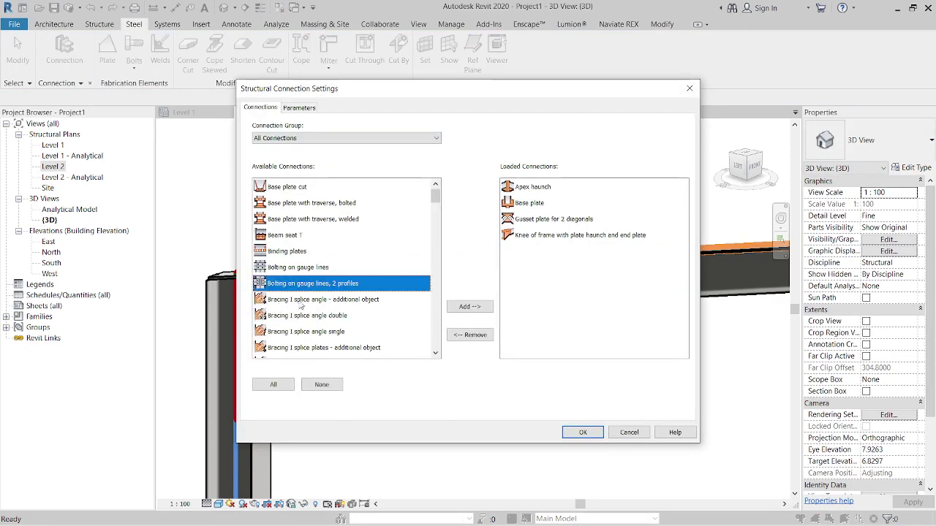
scroll(320, 330, down, 5)
scroll(320, 326, down, 2)
scroll(320, 322, down, 3)
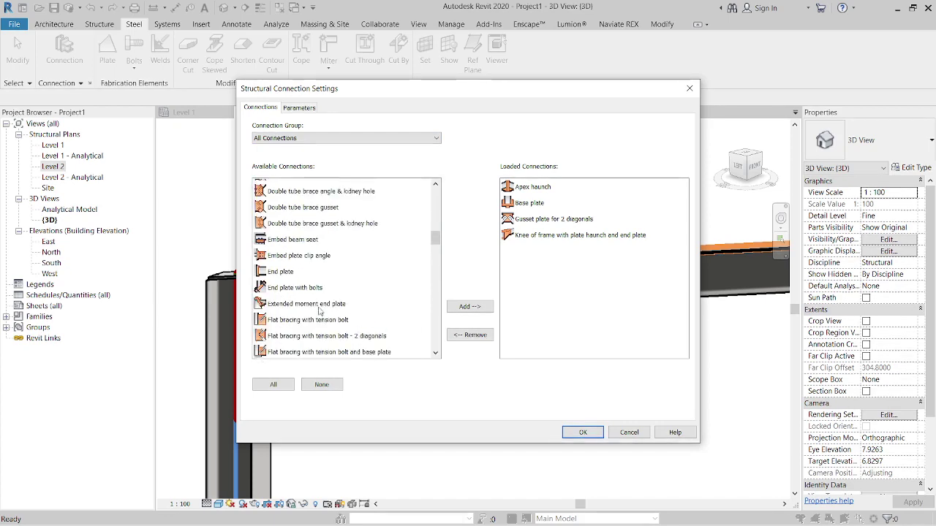
scroll(319, 314, down, 3)
scroll(319, 315, down, 5)
click(291, 315)
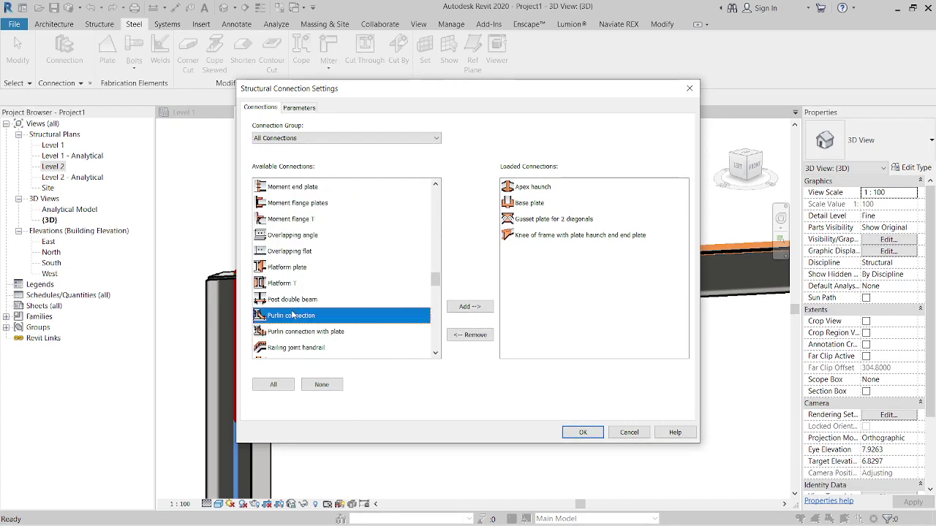
key(e)
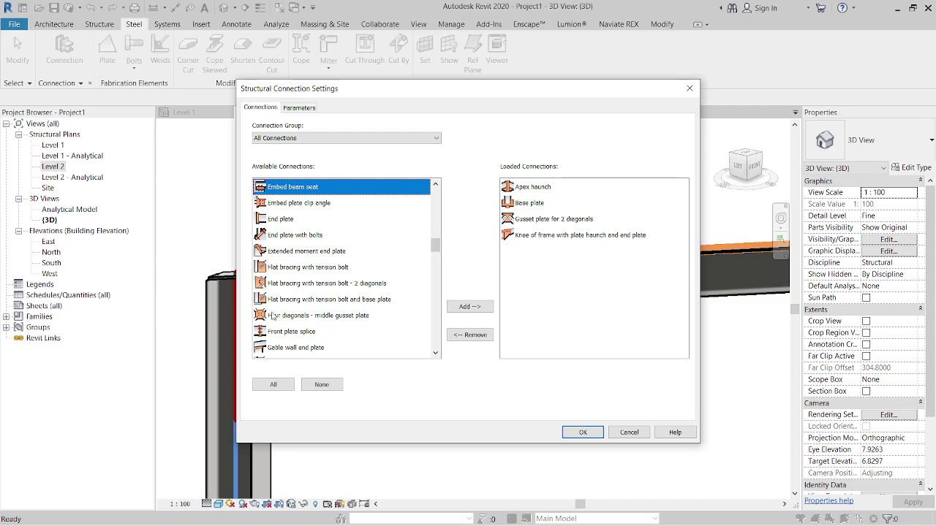
- Locate Knee of frame bolted, with haunch, add it to loaded connections, and confirm
scroll(313, 333, down, 3)
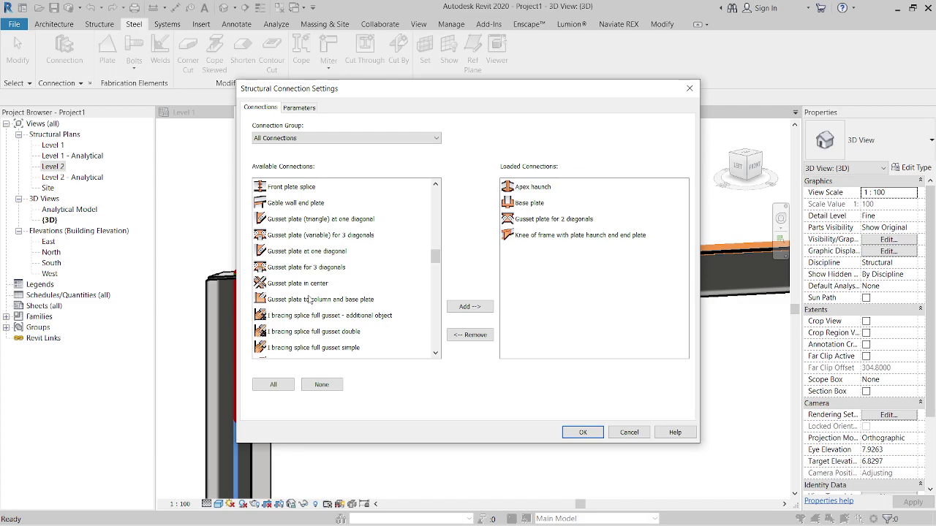
scroll(309, 300, down, 3)
scroll(310, 300, down, 1)
scroll(309, 303, down, 4)
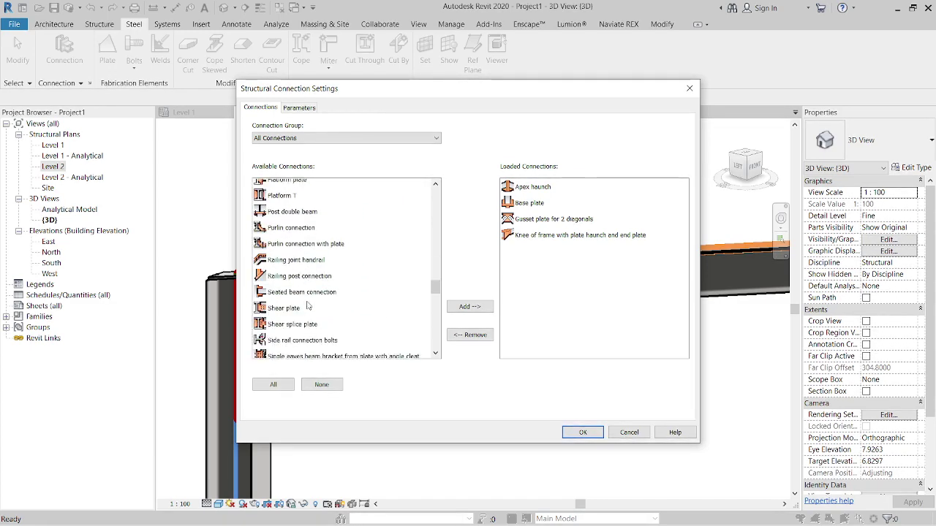
scroll(307, 306, down, 3)
scroll(307, 306, up, 2)
scroll(300, 307, down, 4)
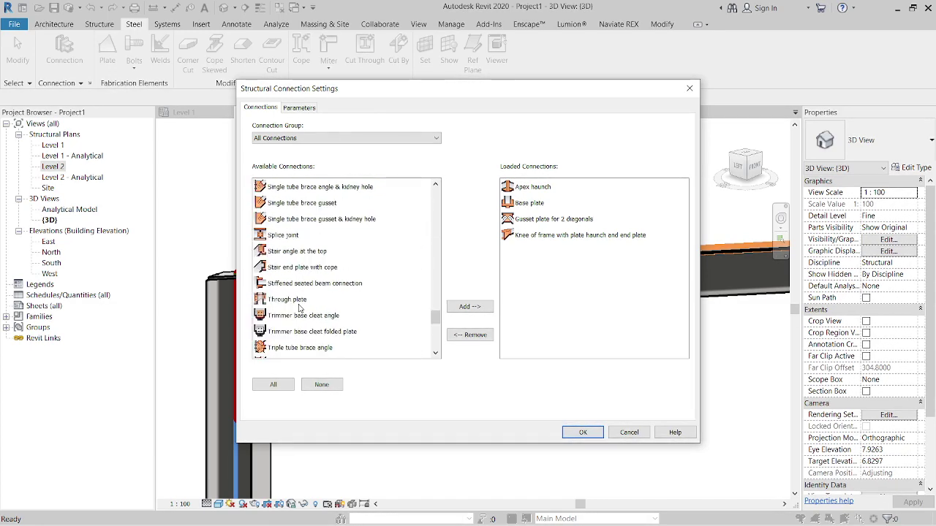
click(286, 301)
key(k)
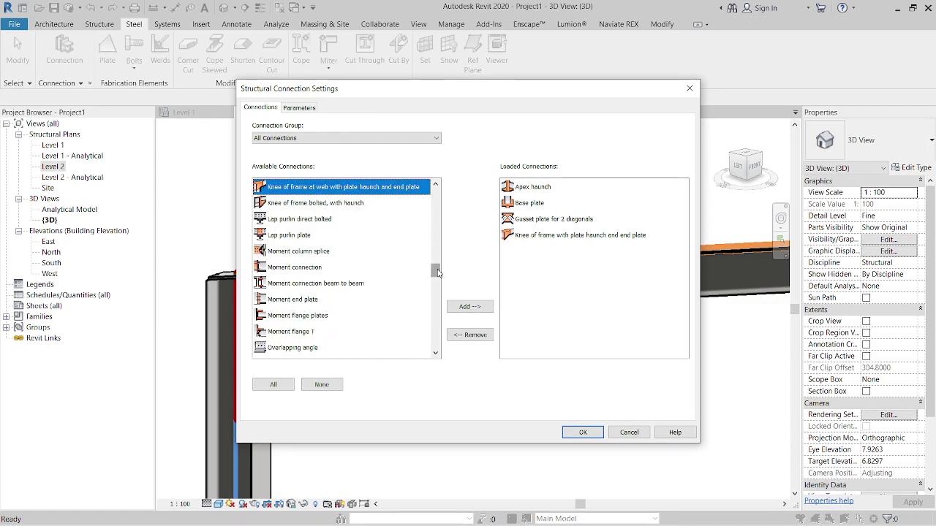
drag(438, 273, 434, 268)
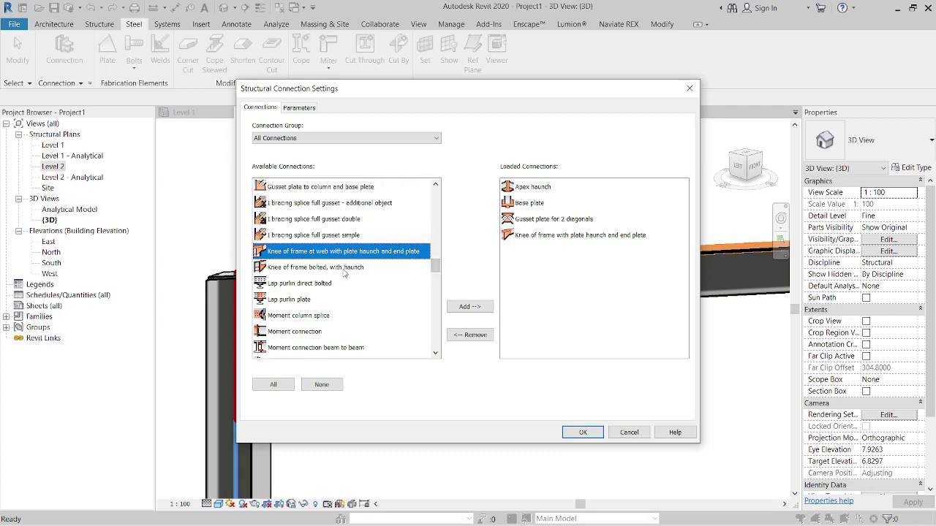
click(344, 268)
click(470, 306)
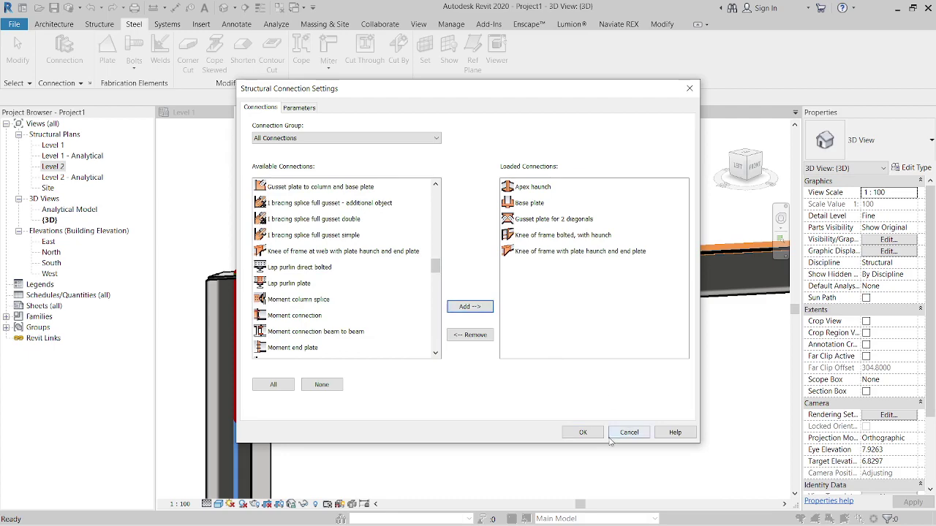
click(583, 432)
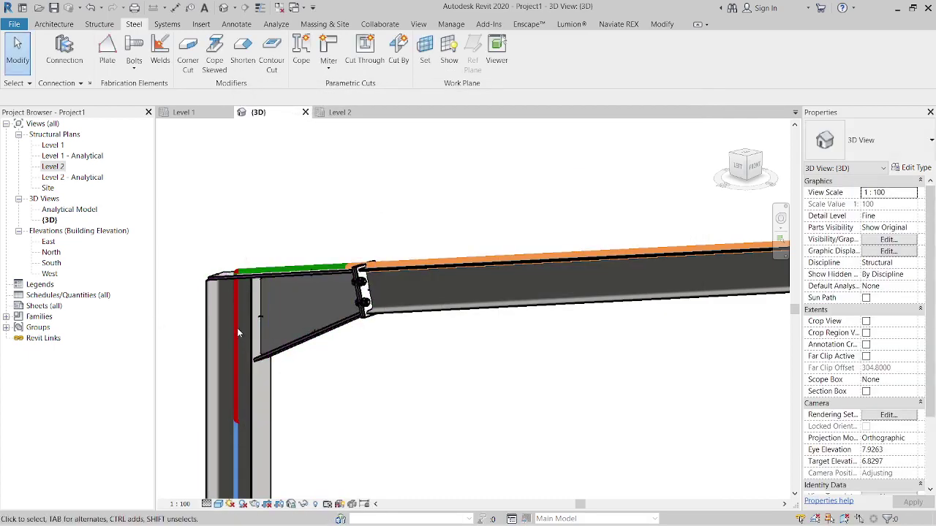
- Switch the left eave knee connection's type to Knee of frame bolted, with haunch
click(237, 332)
click(891, 152)
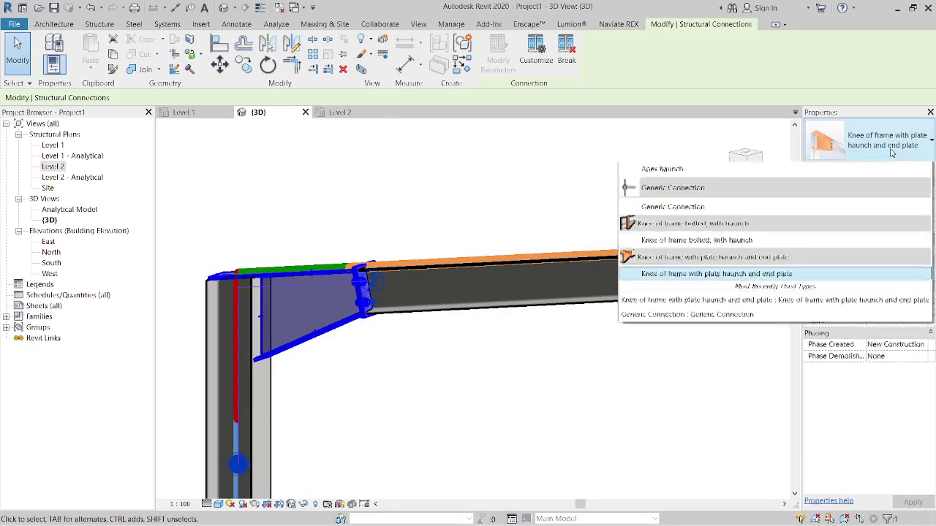
click(524, 315)
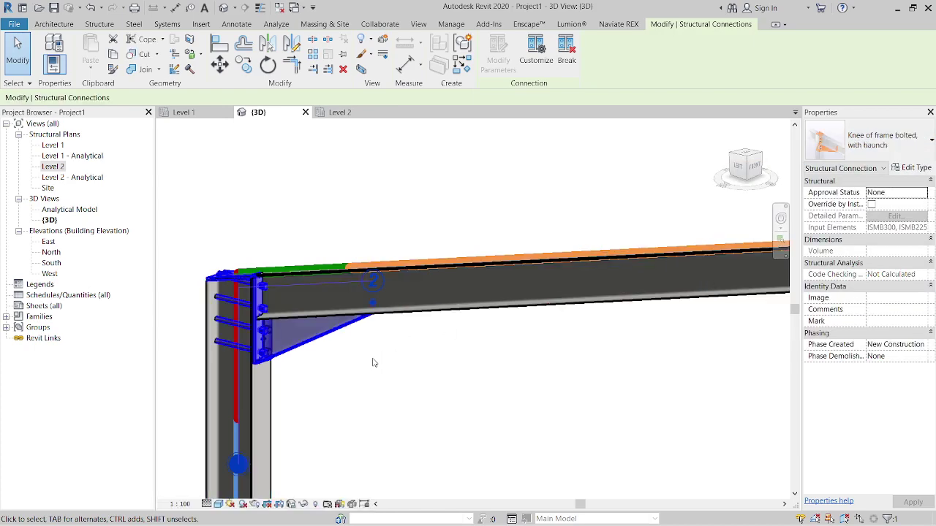
- Orbit toward the far column and inspect the bolted knee connection
click(403, 413)
scroll(403, 414, up, 2)
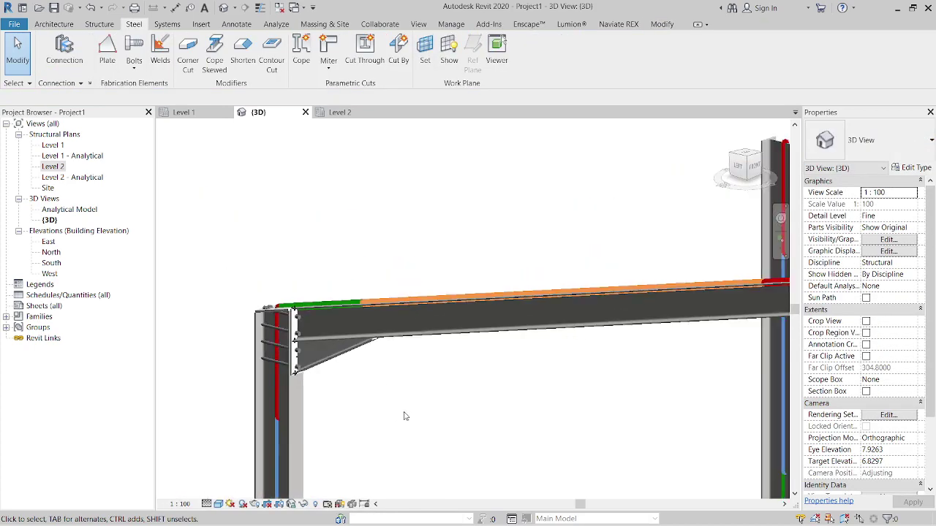
shift+middle_drag(403, 414, 329, 367)
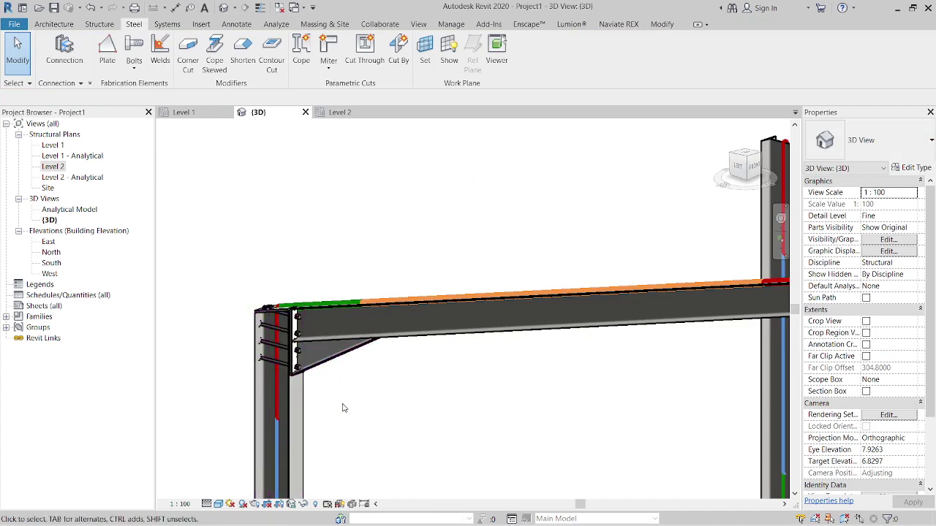
click(331, 362)
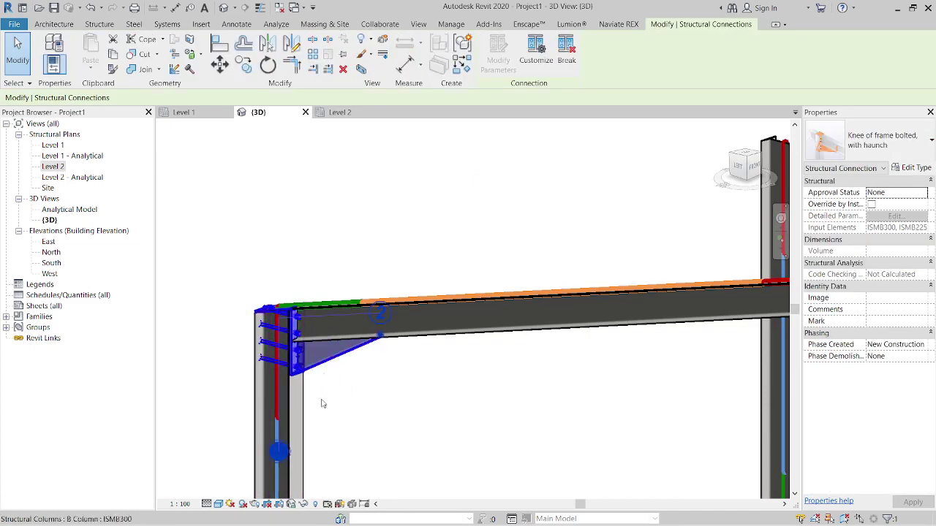
click(392, 428)
scroll(544, 452, down, 5)
- Orbit out and set the left column-top connection back to the plate haunch and end plate knee type
scroll(544, 452, down, 2)
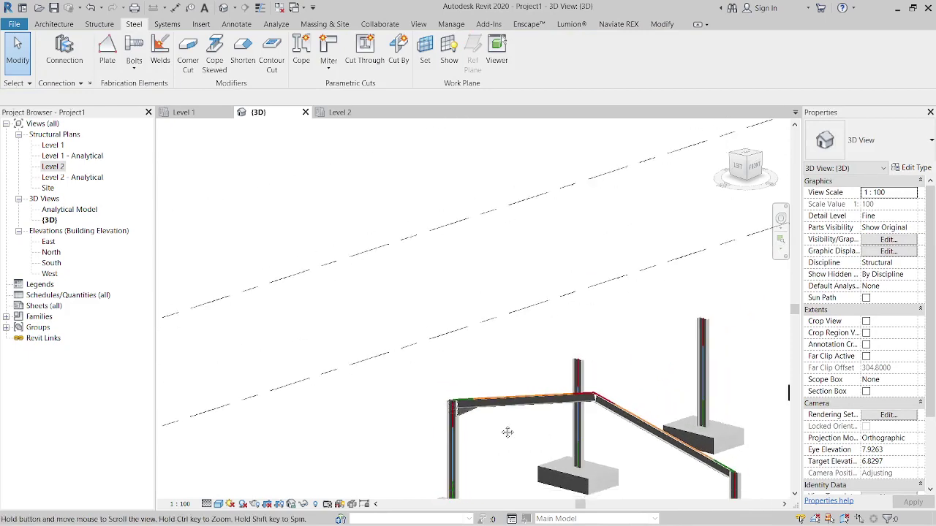
mouse_move(439, 395)
shift+middle_down()
mouse_move(386, 351)
mouse_move(422, 349)
mouse_move(473, 322)
mouse_move(445, 355)
mouse_move(557, 424)
mouse_move(390, 348)
shift+middle_up()
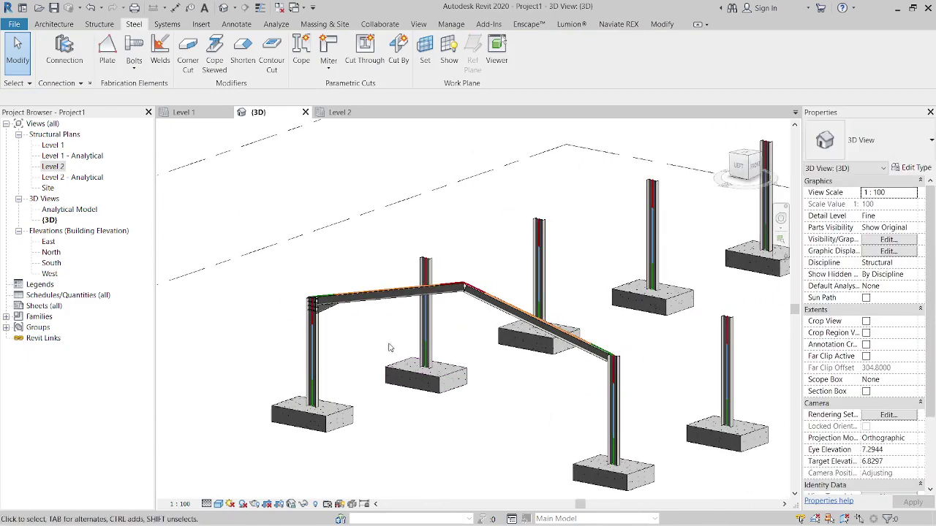
click(325, 311)
click(870, 141)
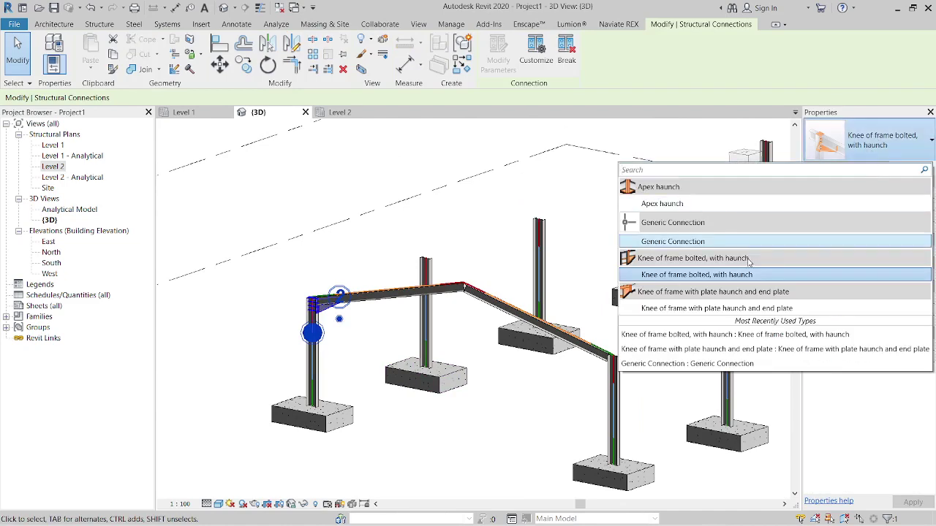
click(695, 307)
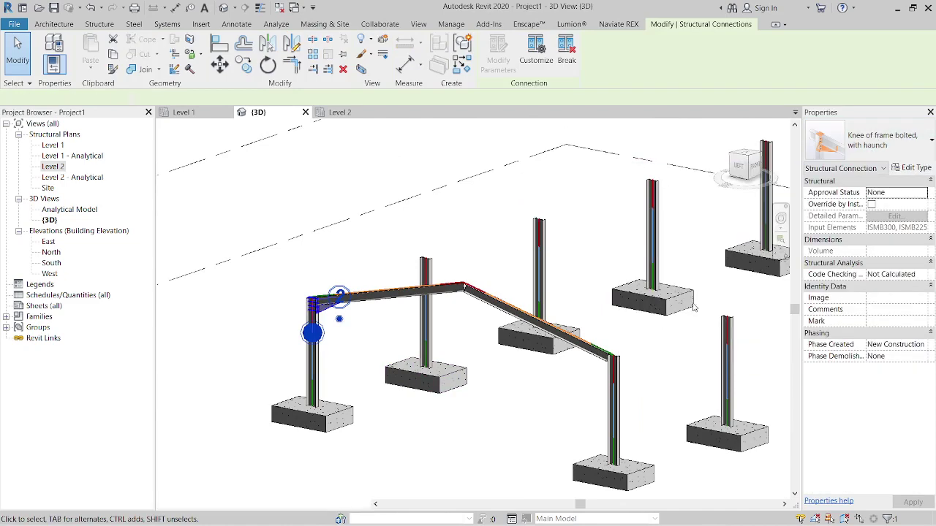
click(435, 439)
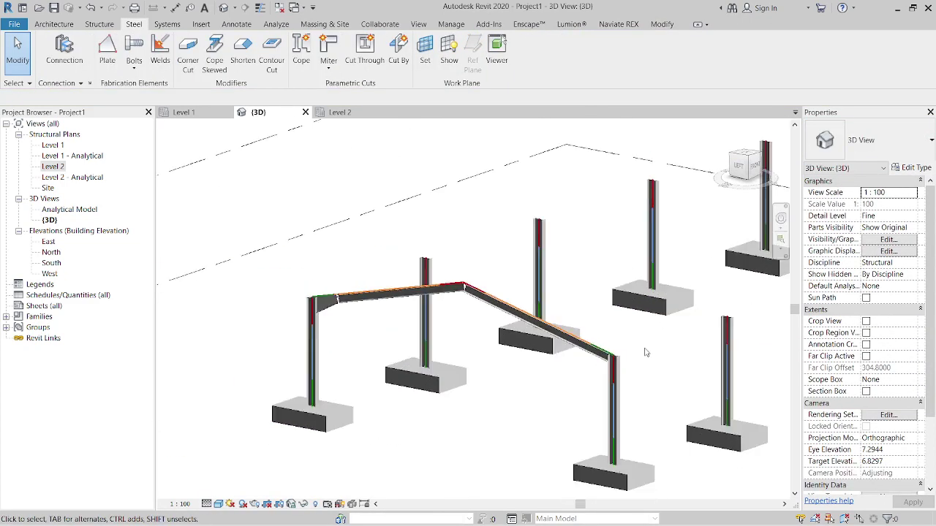
scroll(645, 352, up, 2)
- Select the right eave column together with the sloped rafter it meets
click(607, 393)
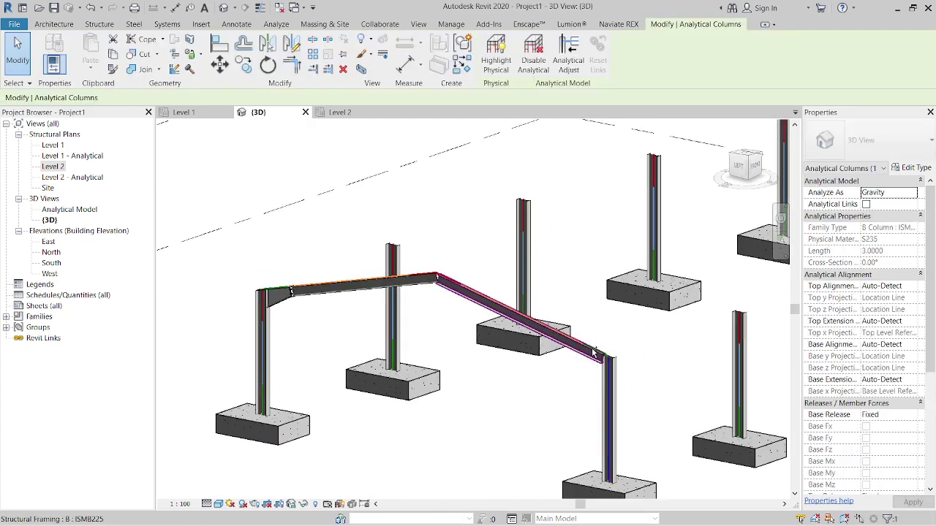
ctrl+click(589, 351)
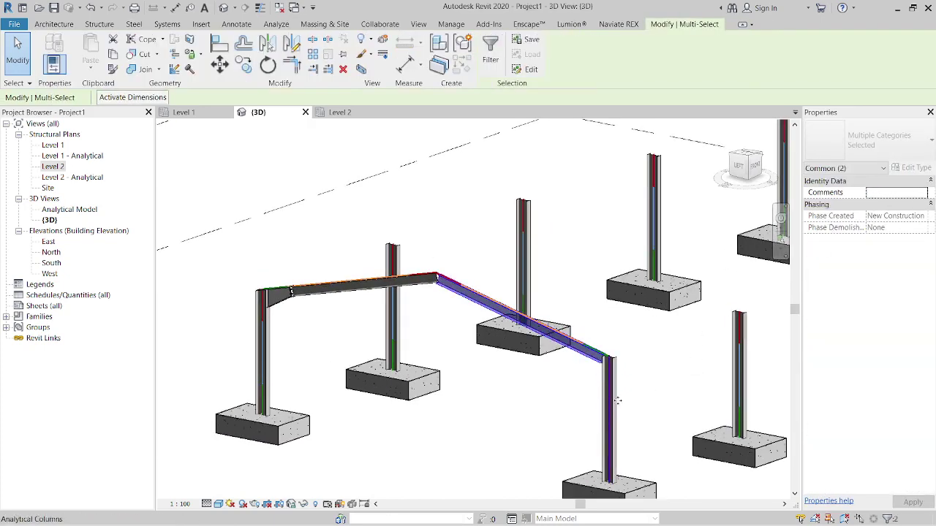
click(644, 382)
click(610, 388)
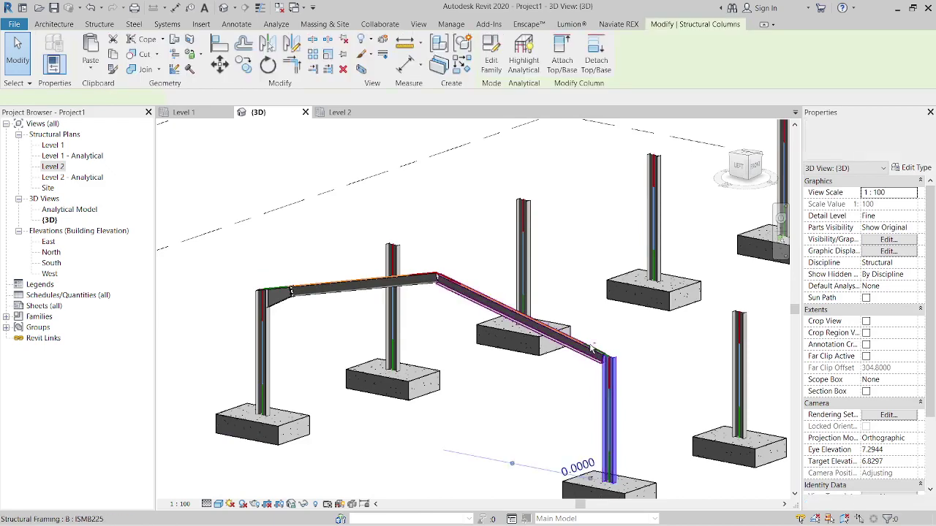
ctrl+click(555, 335)
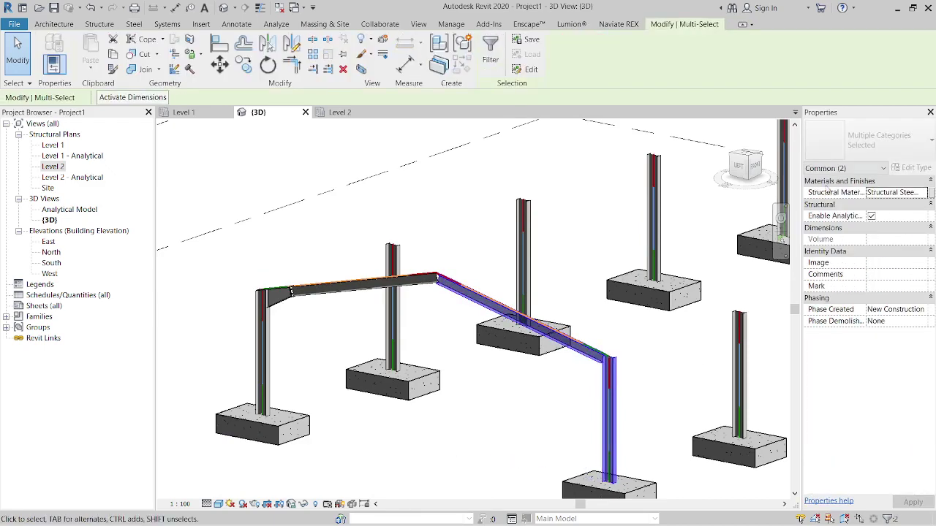
- Add a 'Knee of frame with plate haunch and end plate' connection at the right eave
click(133, 23)
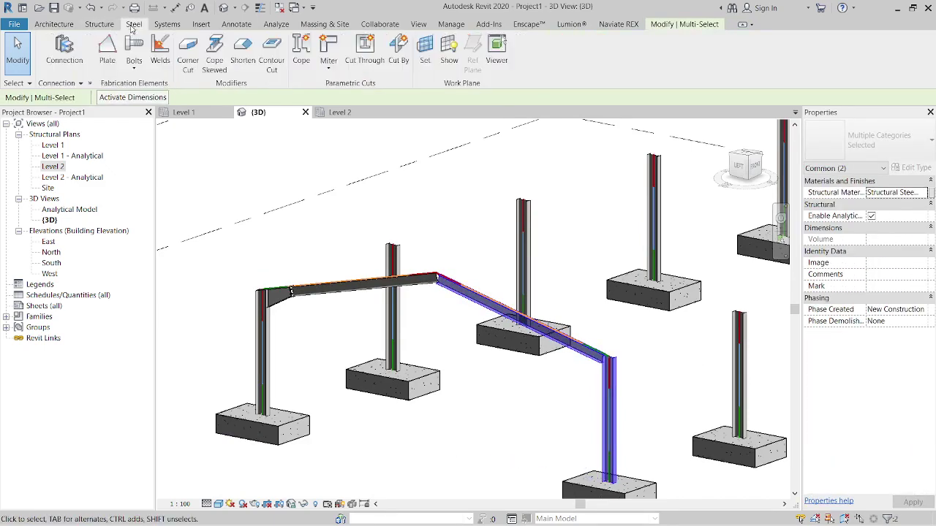
click(63, 58)
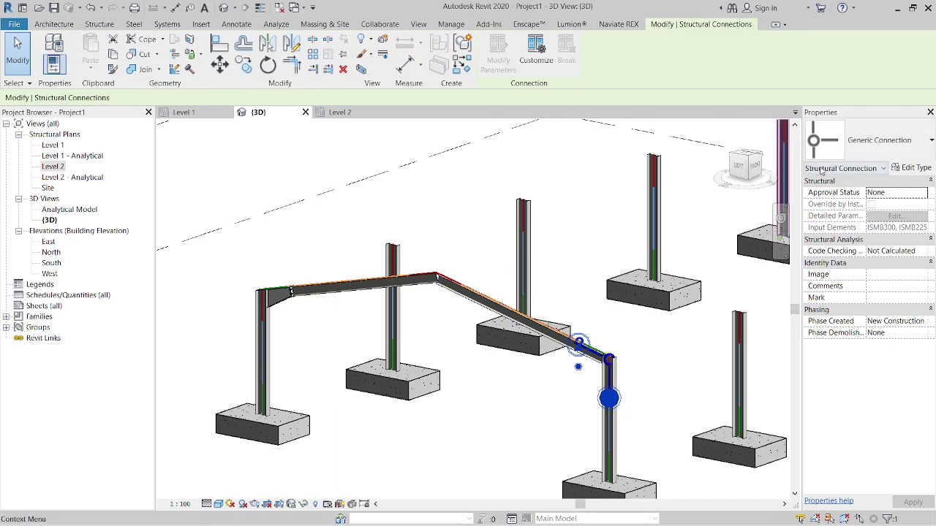
click(860, 147)
click(709, 304)
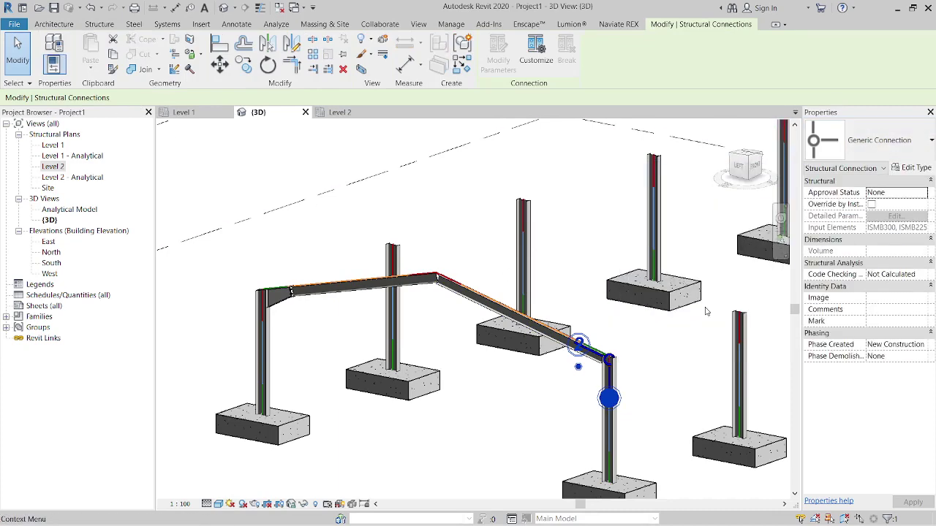
click(522, 392)
shift+middle_drag(524, 396, 438, 308)
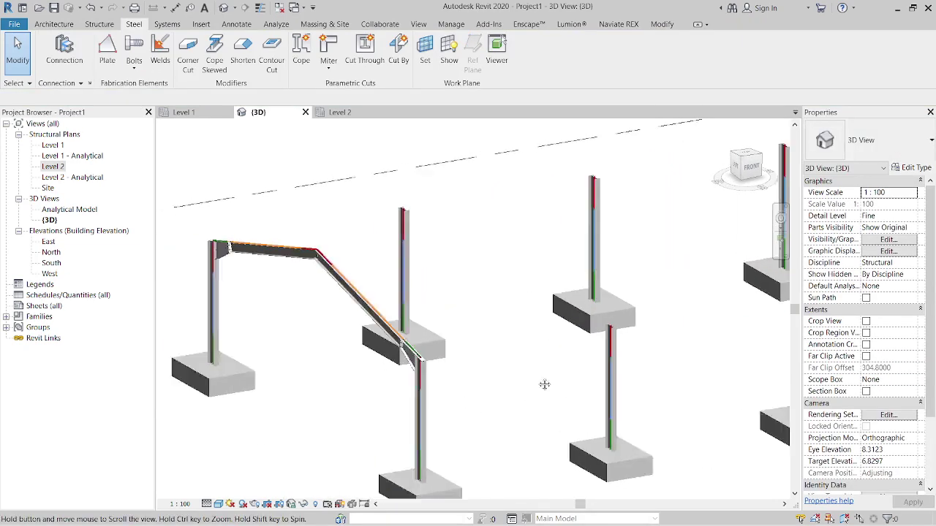
- From a side-on view, select both ISMB225 rafters and join them with a generic connection
mouse_move(445, 342)
shift+middle_down()
mouse_move(664, 324)
mouse_move(560, 366)
mouse_move(199, 403)
mouse_move(443, 412)
shift+middle_up()
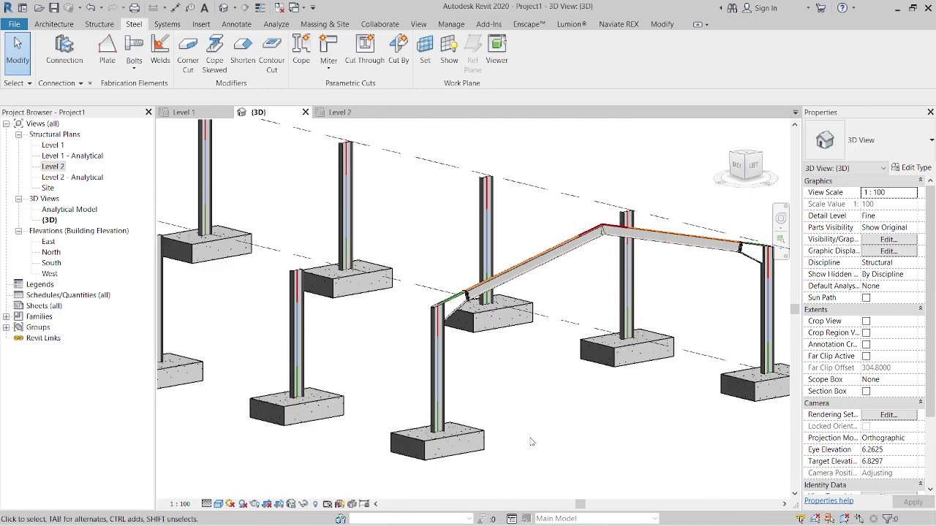
mouse_move(533, 443)
shift+middle_down()
mouse_move(365, 468)
mouse_move(418, 426)
mouse_move(512, 409)
mouse_move(439, 367)
shift+middle_up()
click(446, 289)
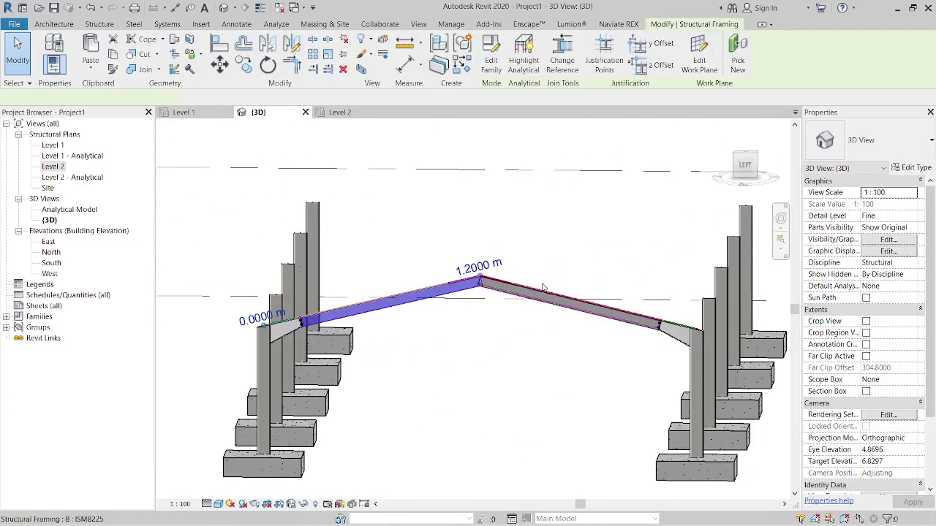
ctrl+click(521, 293)
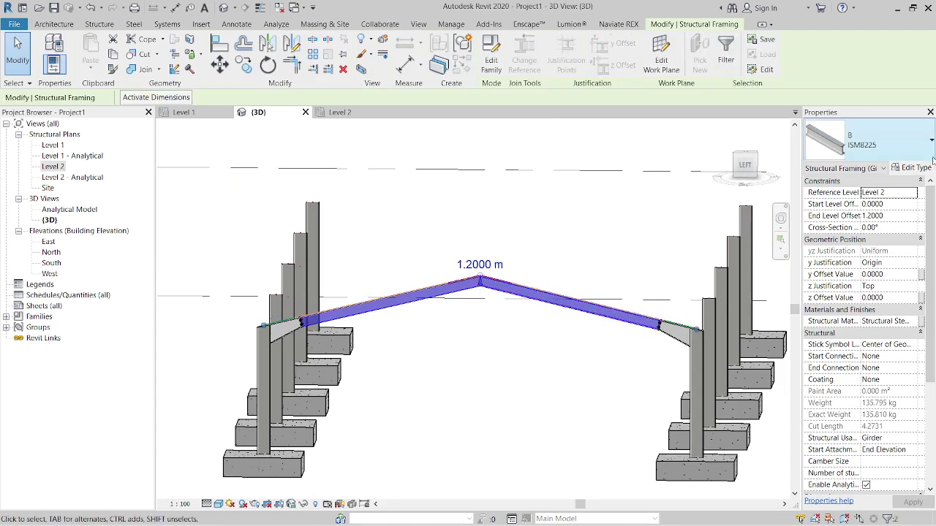
click(904, 147)
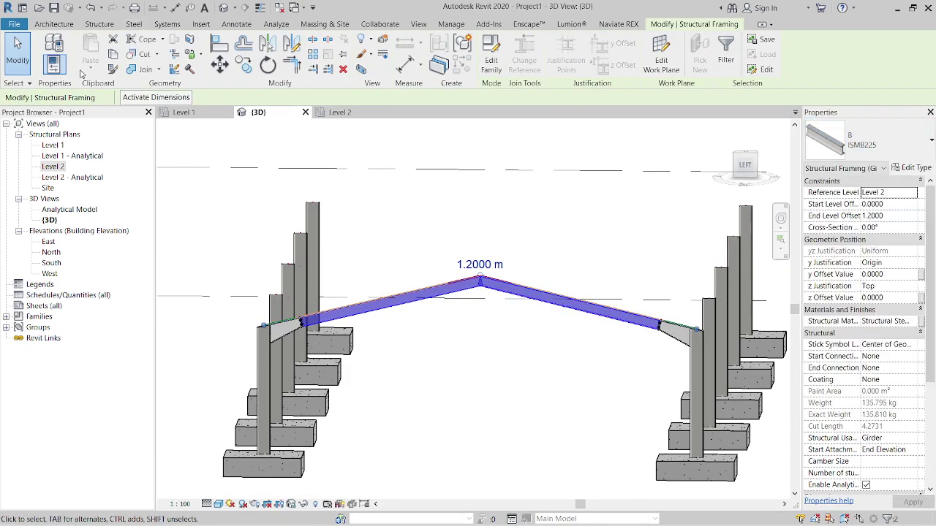
click(134, 24)
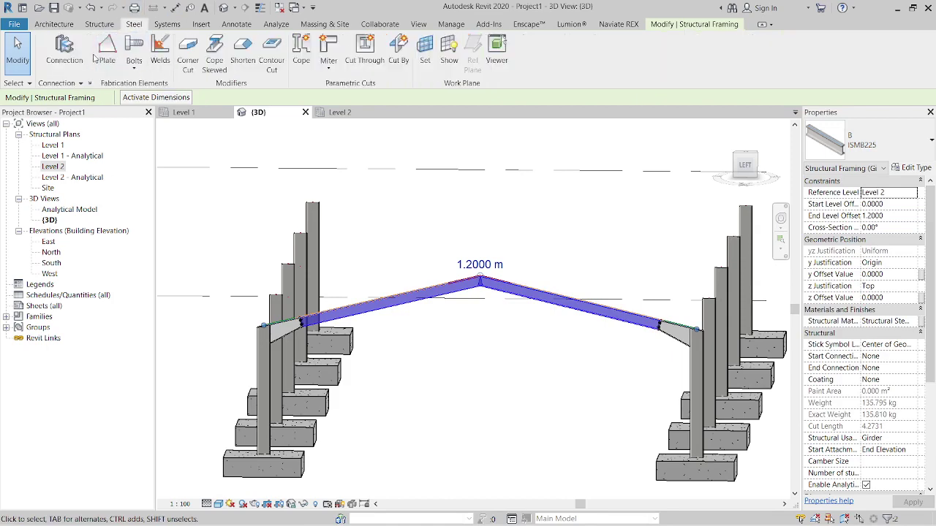
click(64, 54)
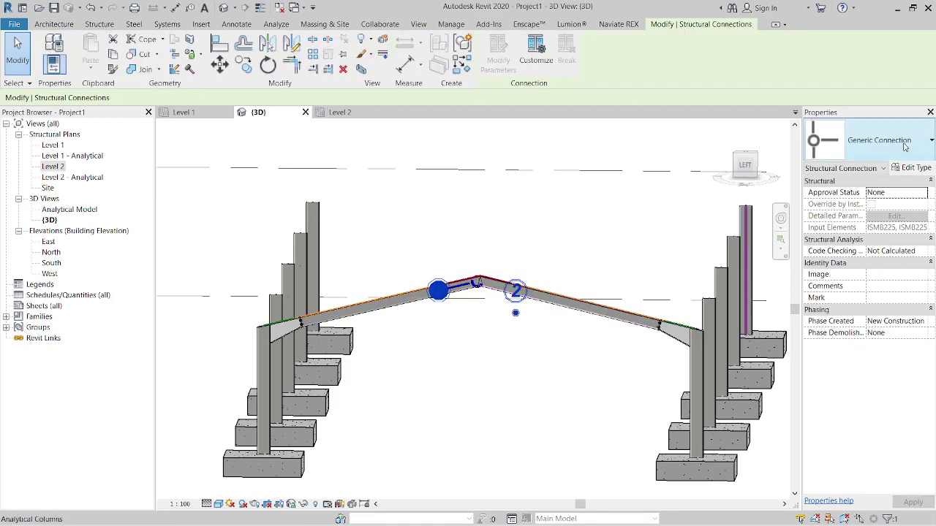
- Change the ridge connection's type to Apex haunch
click(904, 145)
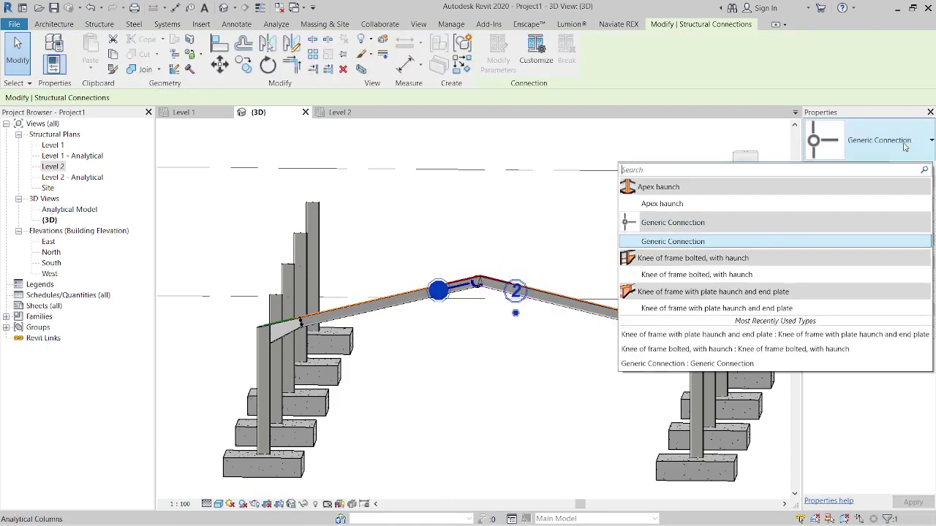
click(684, 208)
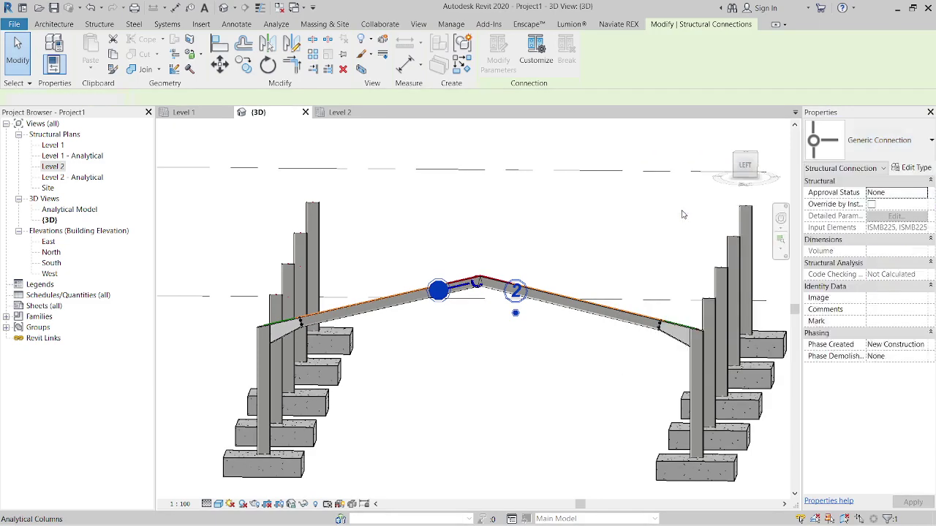
click(491, 385)
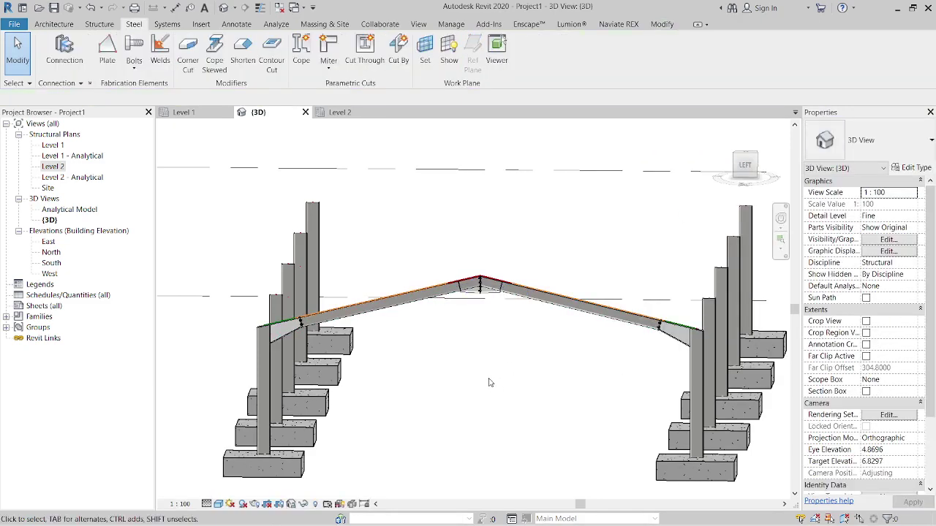
- Zoom and orbit around the ridge to inspect the bolted apex haunch end plate
scroll(494, 265, up, 3)
scroll(494, 266, up, 2)
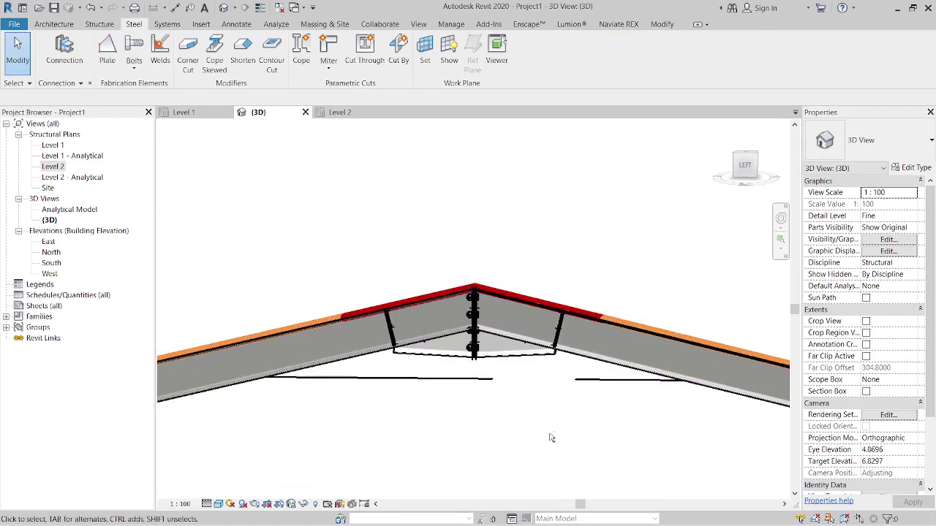
mouse_move(495, 434)
shift+middle_down()
mouse_move(541, 453)
mouse_move(474, 445)
mouse_move(528, 387)
shift+middle_up()
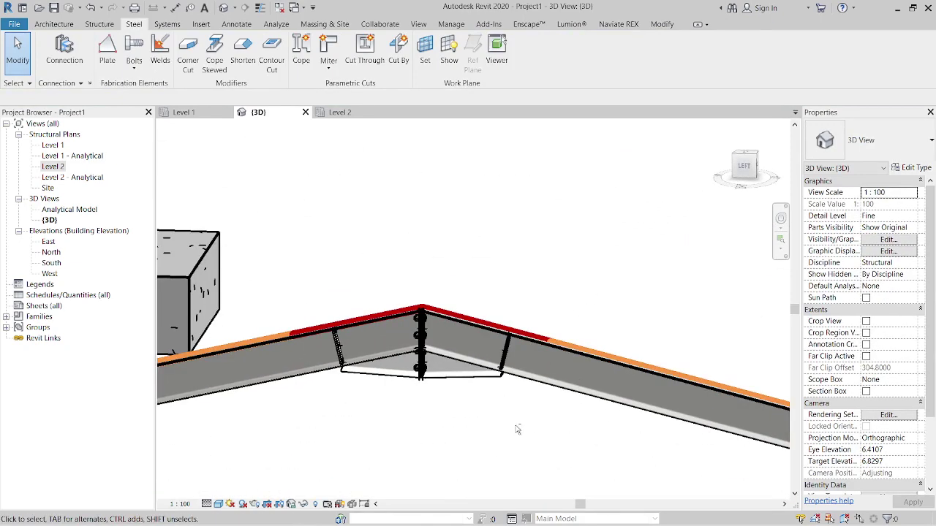
scroll(523, 365, down, 2)
scroll(519, 343, down, 2)
scroll(517, 327, down, 2)
mouse_move(517, 327)
shift+middle_down()
mouse_move(529, 365)
mouse_move(468, 383)
mouse_move(561, 304)
mouse_move(548, 323)
shift+middle_up()
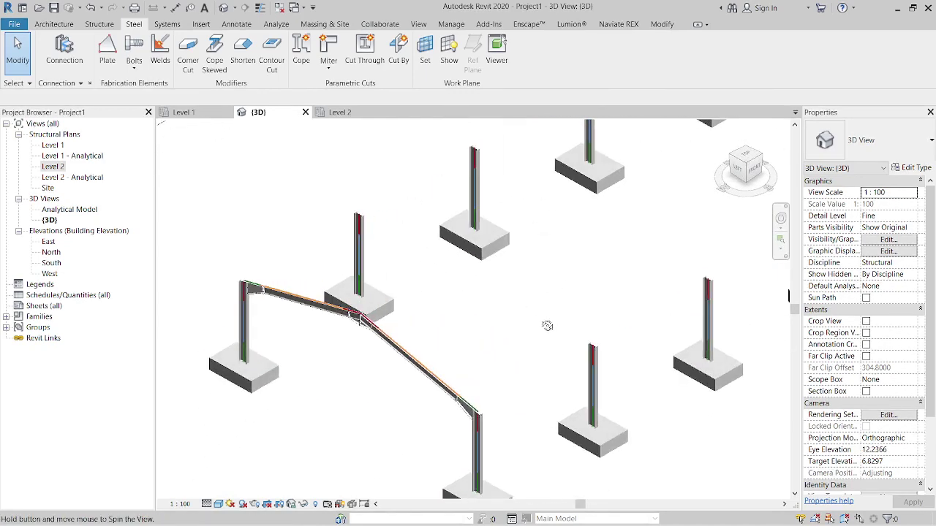
click(456, 397)
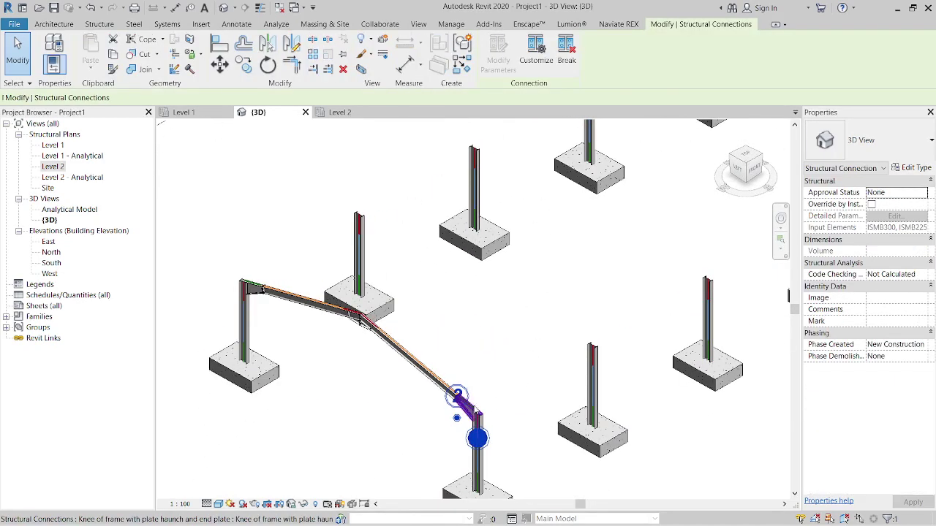
ctrl+click(430, 371)
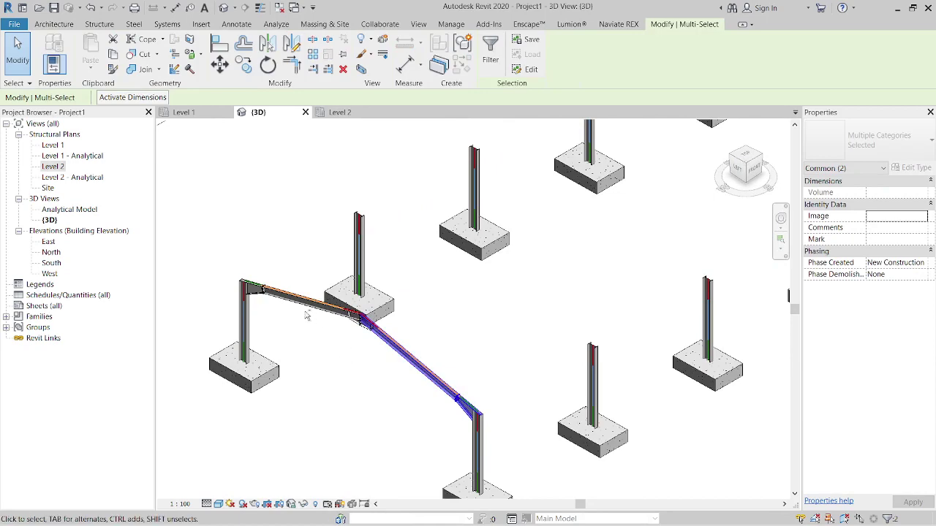
click(503, 302)
scroll(504, 301, down, 2)
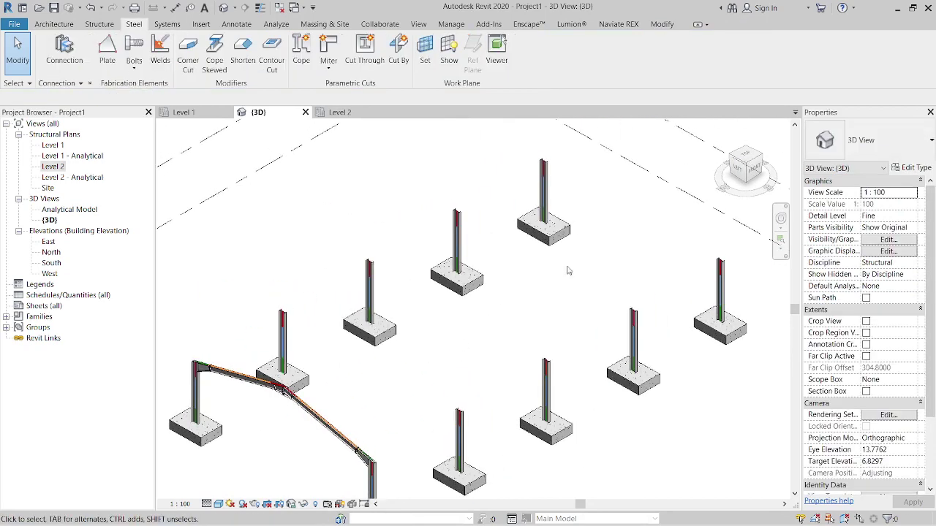